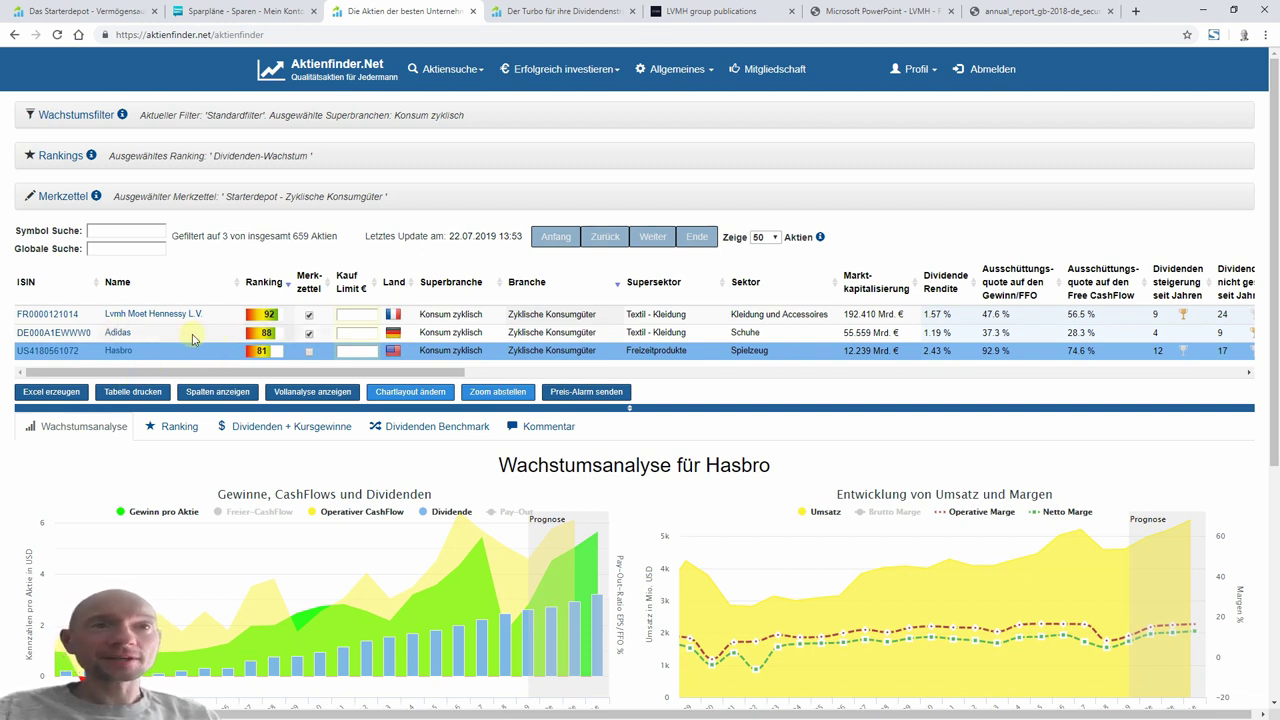
- Display the growth analysis for Lvmh Moet Hennessy L.V. from the filtered cyclical consumer stocks
left_click(198, 356)
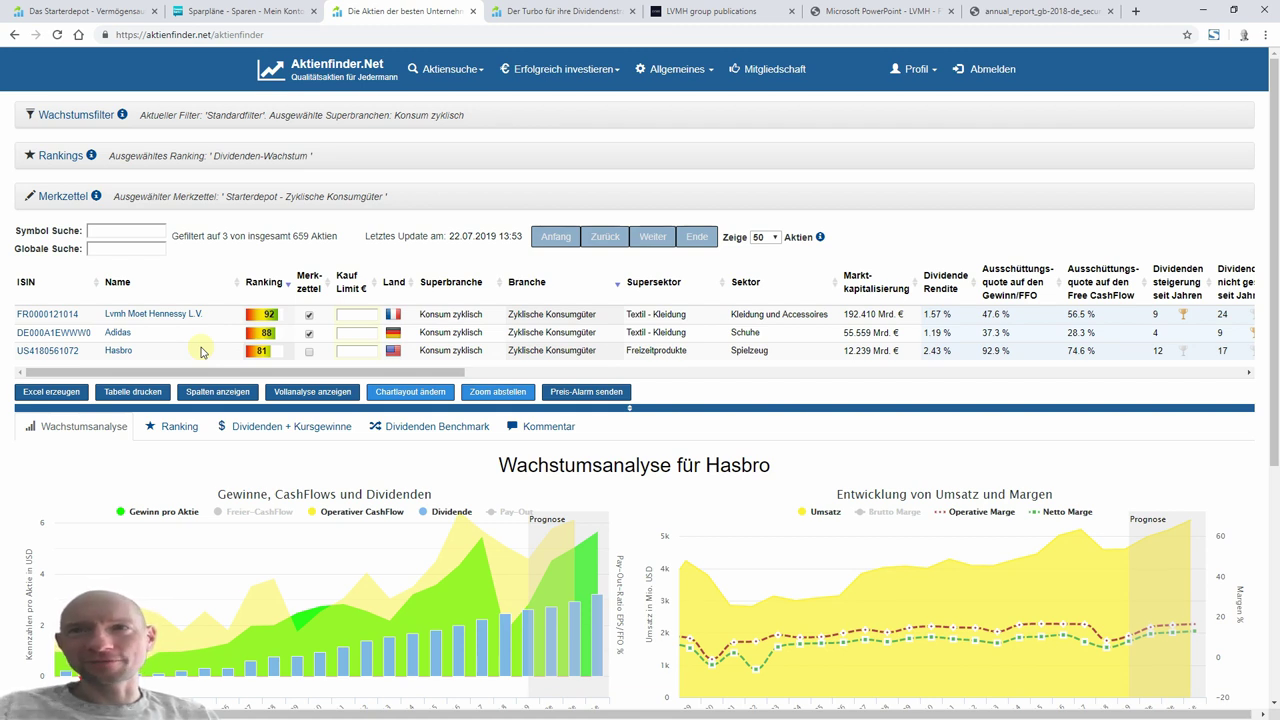
left_click(309, 315)
left_click(309, 315)
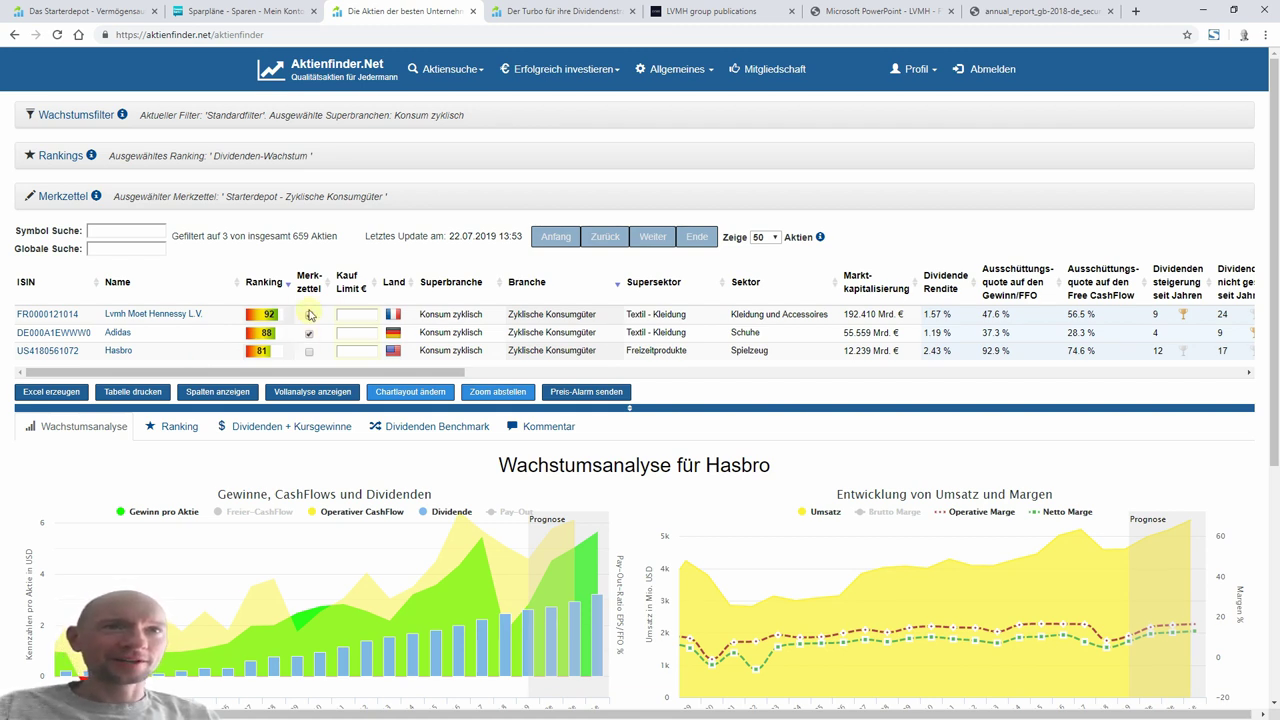
left_click(309, 333)
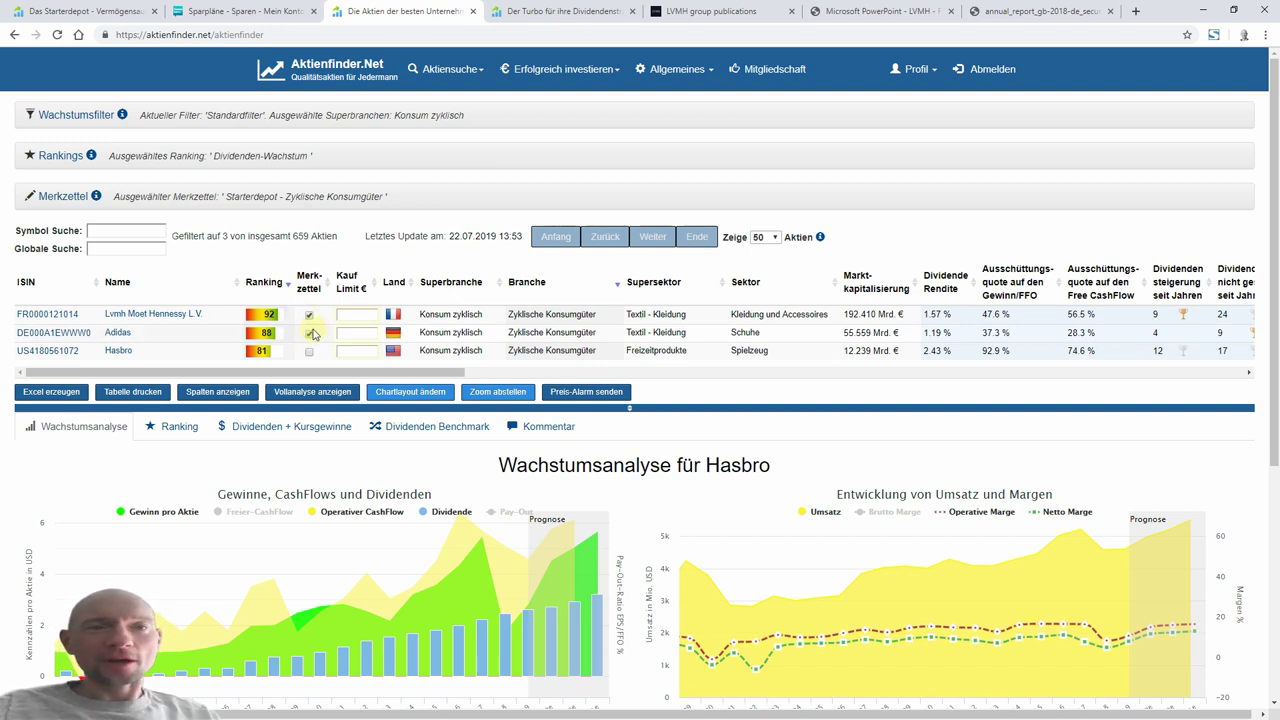
left_click(224, 317)
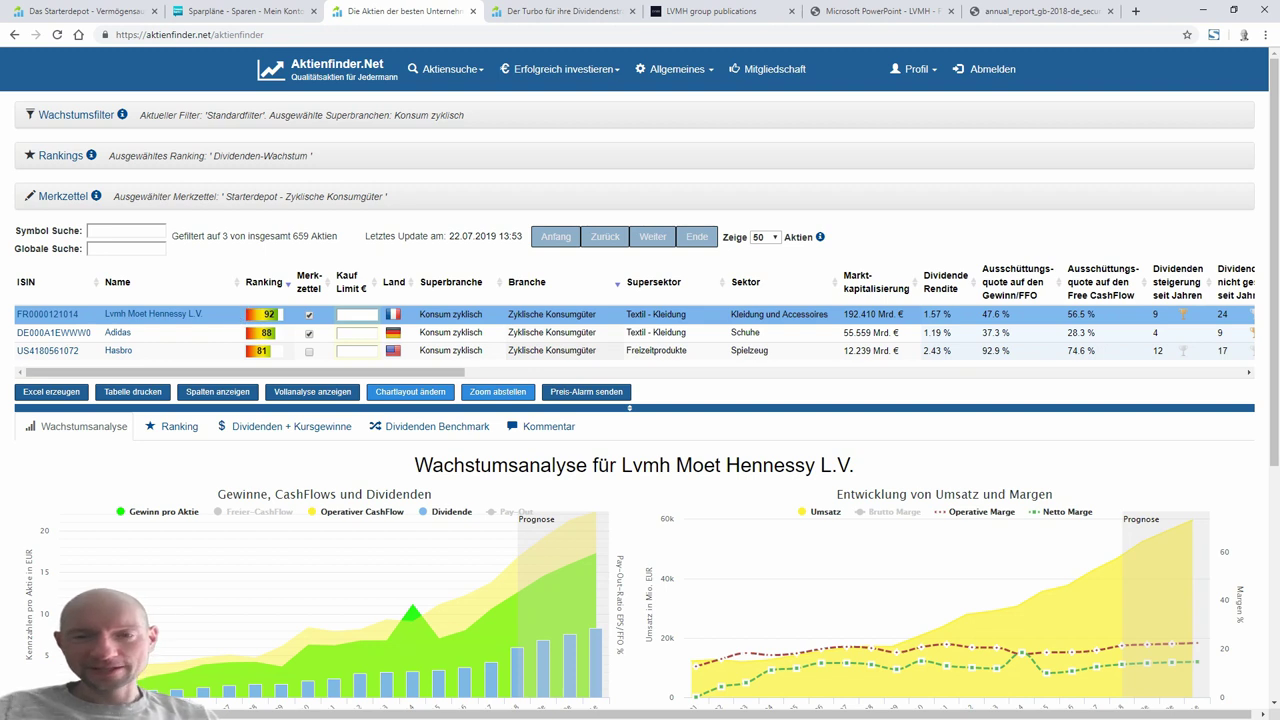
- Switch to the Excel workbook with the LVMH withholding tax calculation and maximize its window
key("alt+Tab")
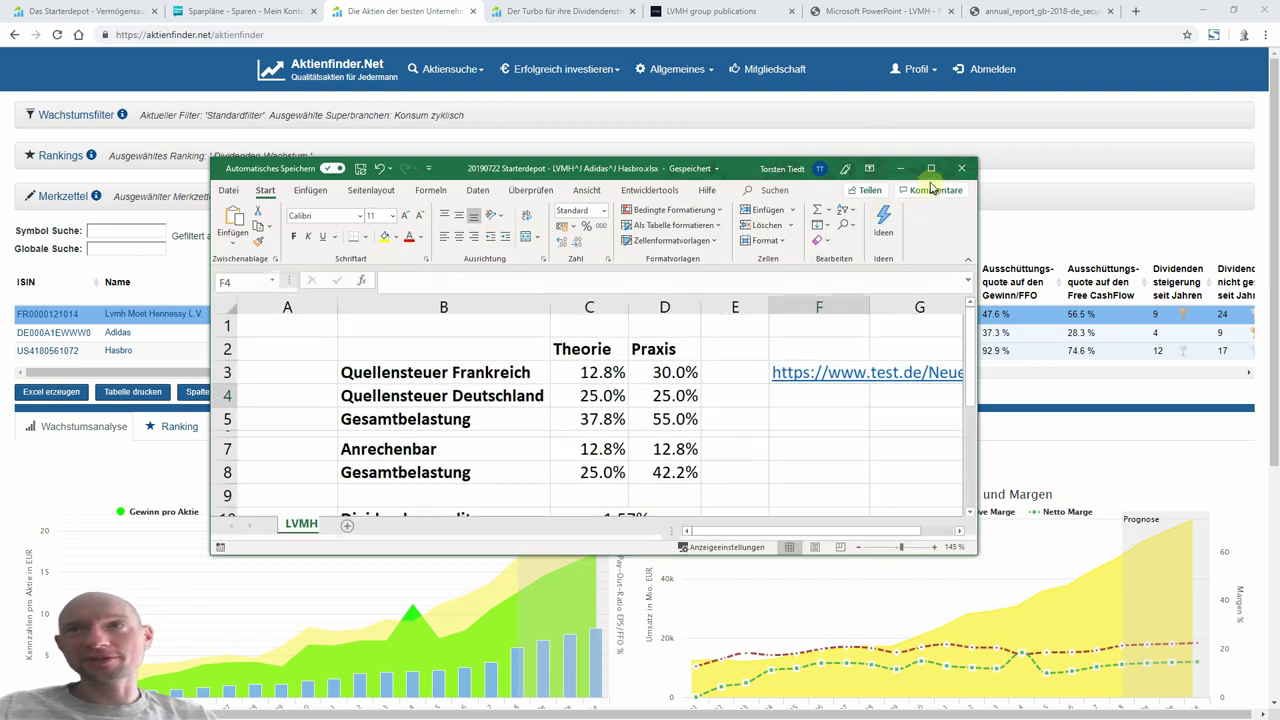
left_click(930, 169)
left_click(486, 304)
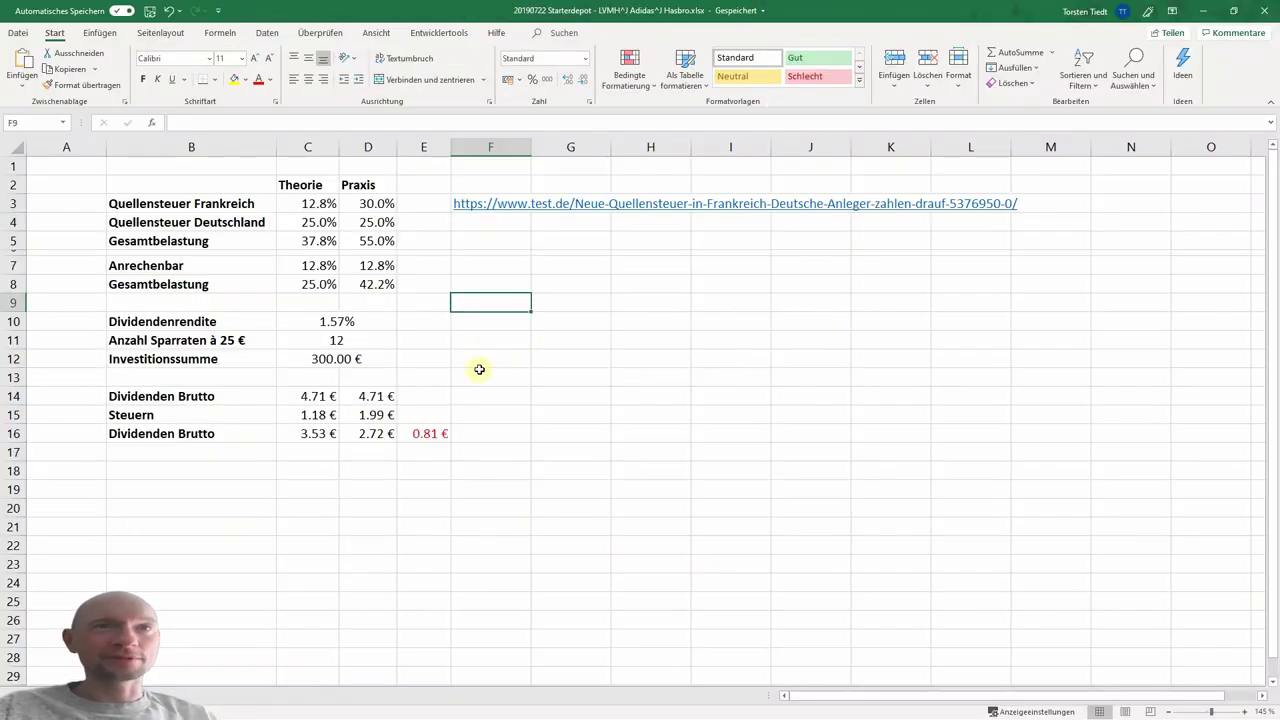
scroll(492, 356, "up", 1)
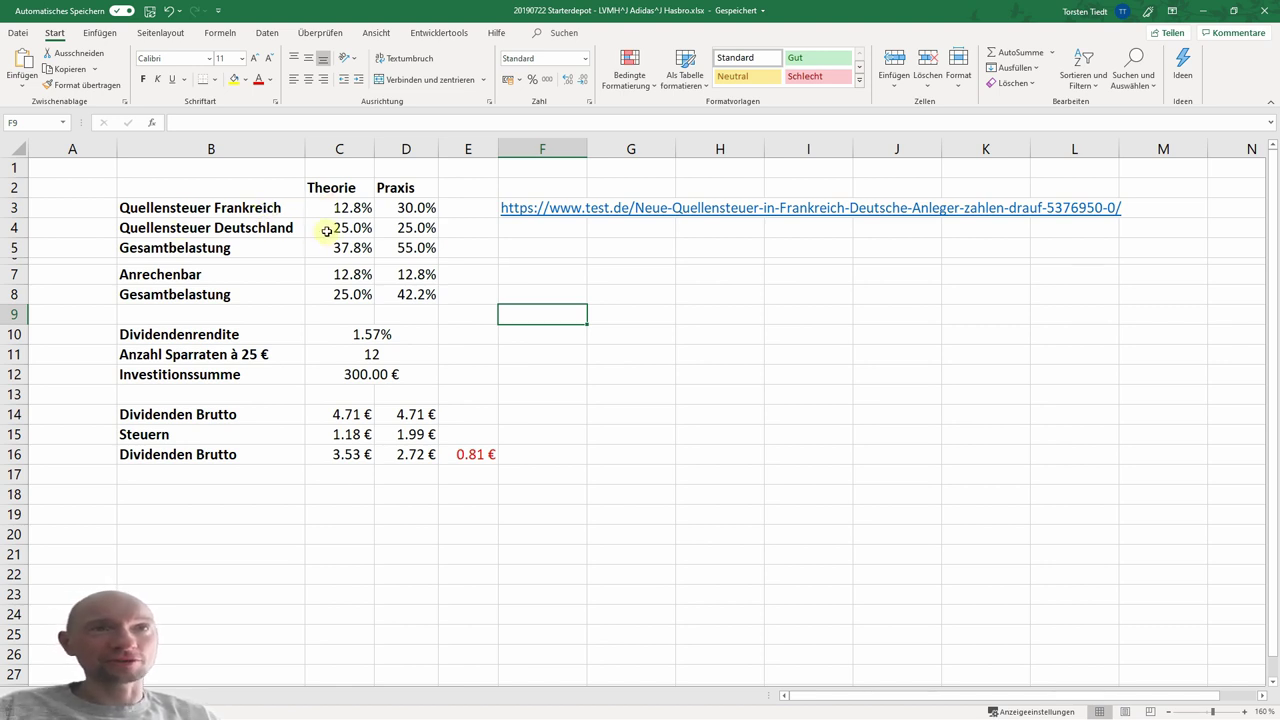
- Examine the Theorie column's German withholding tax, total burden, creditable share and remaining burden in rows 4 to 8
left_click(322, 228)
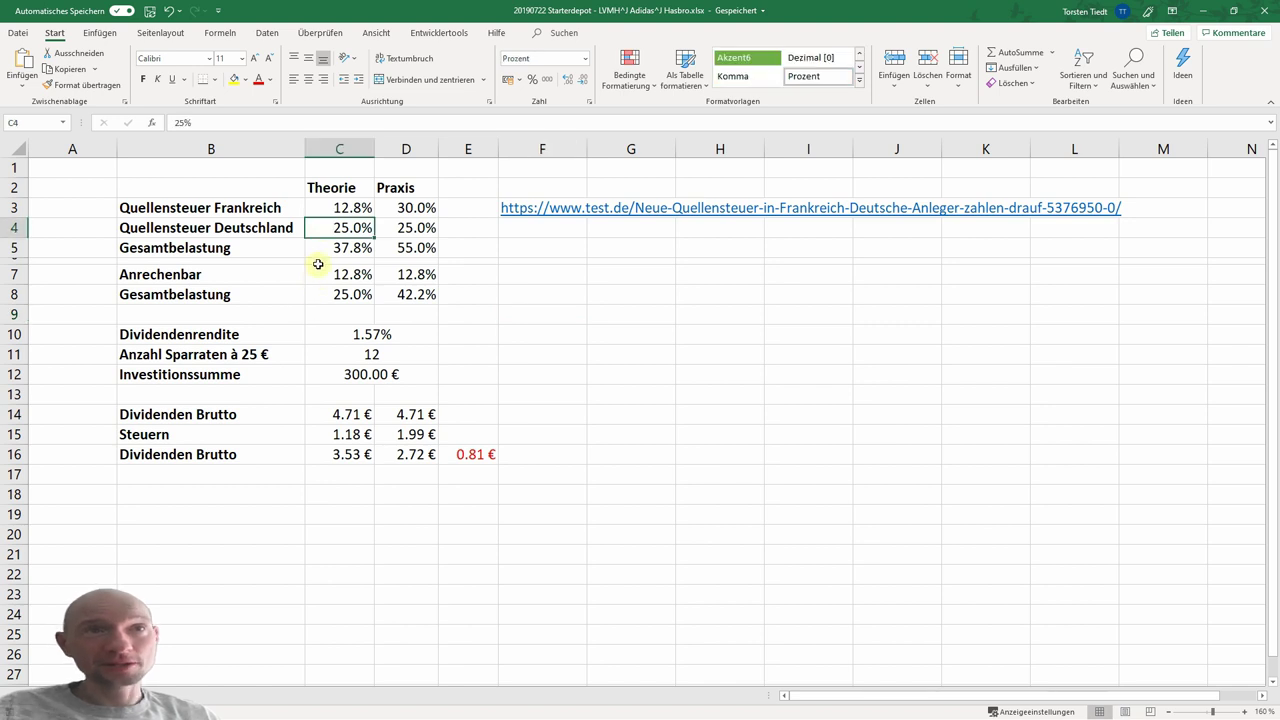
scroll(313, 282, "up", 1)
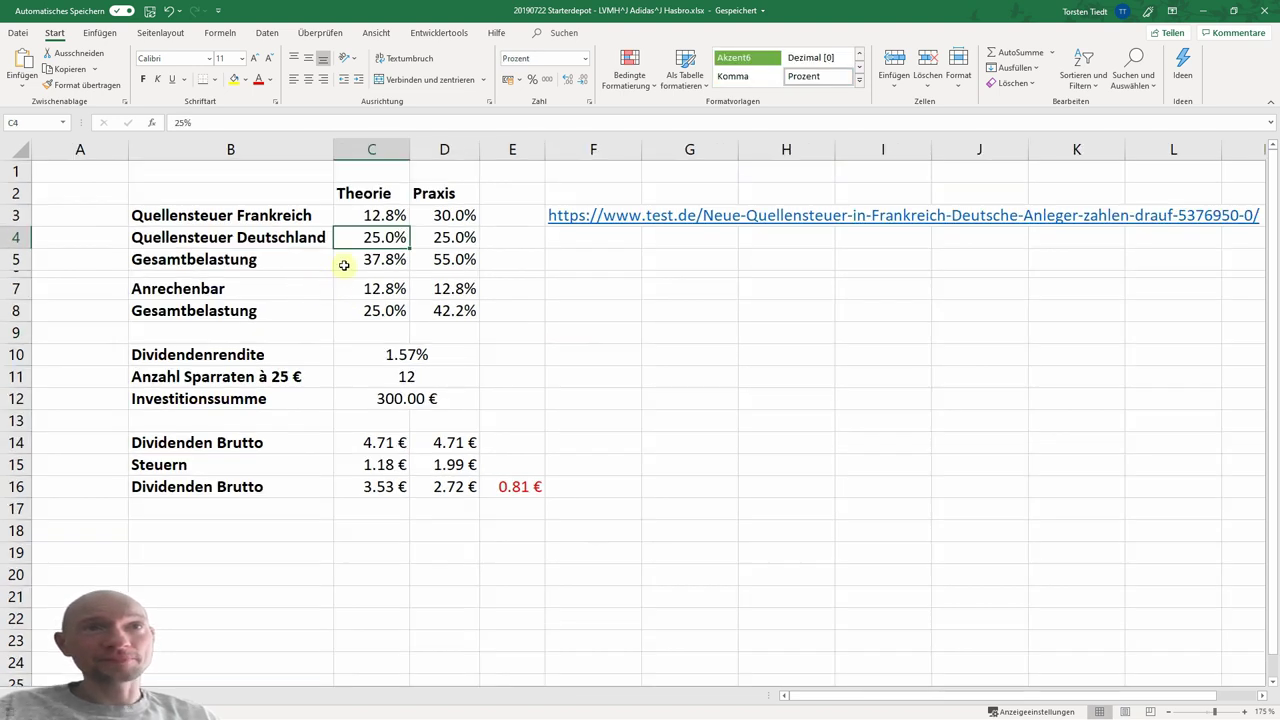
left_click(345, 262)
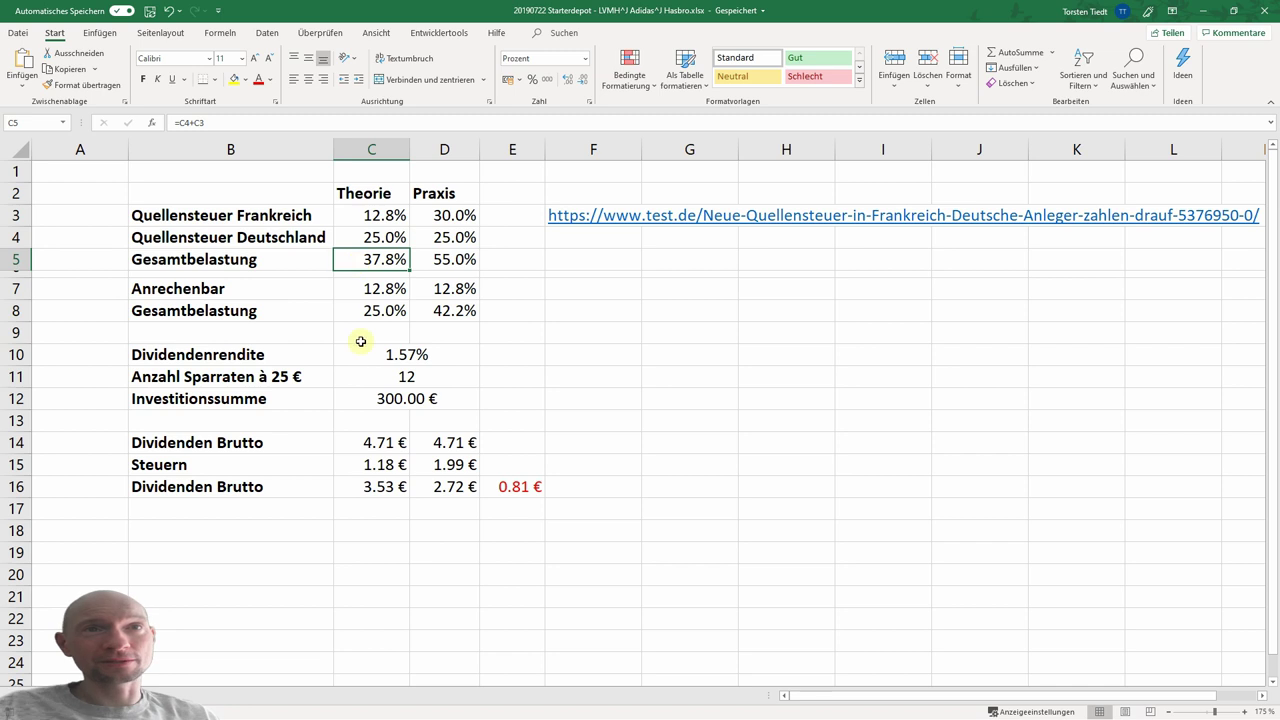
left_click(373, 165)
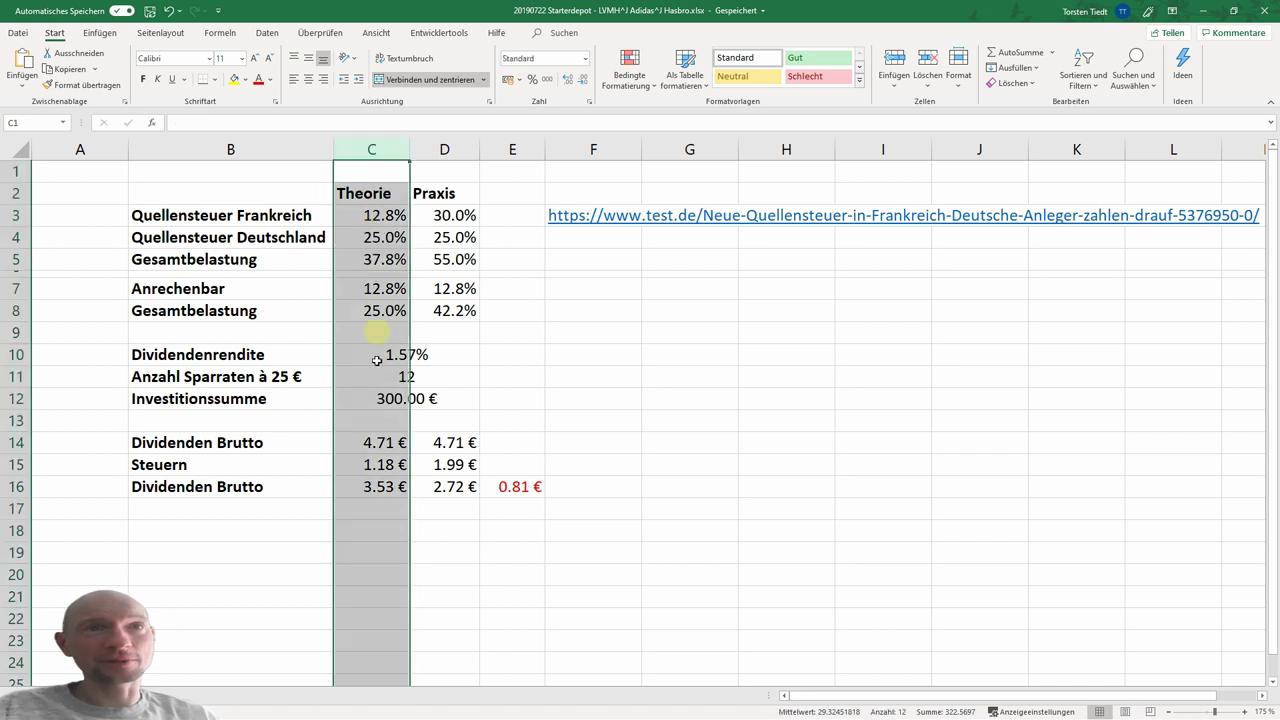
left_click(353, 260)
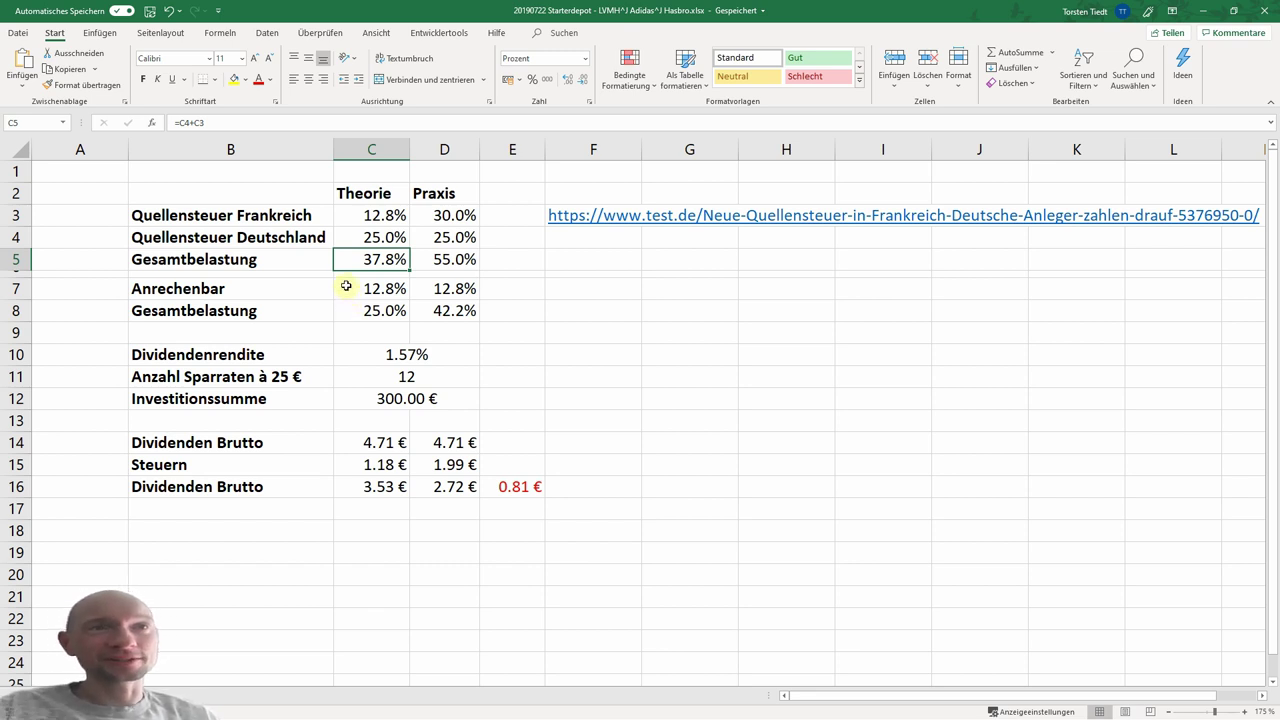
left_click(349, 290)
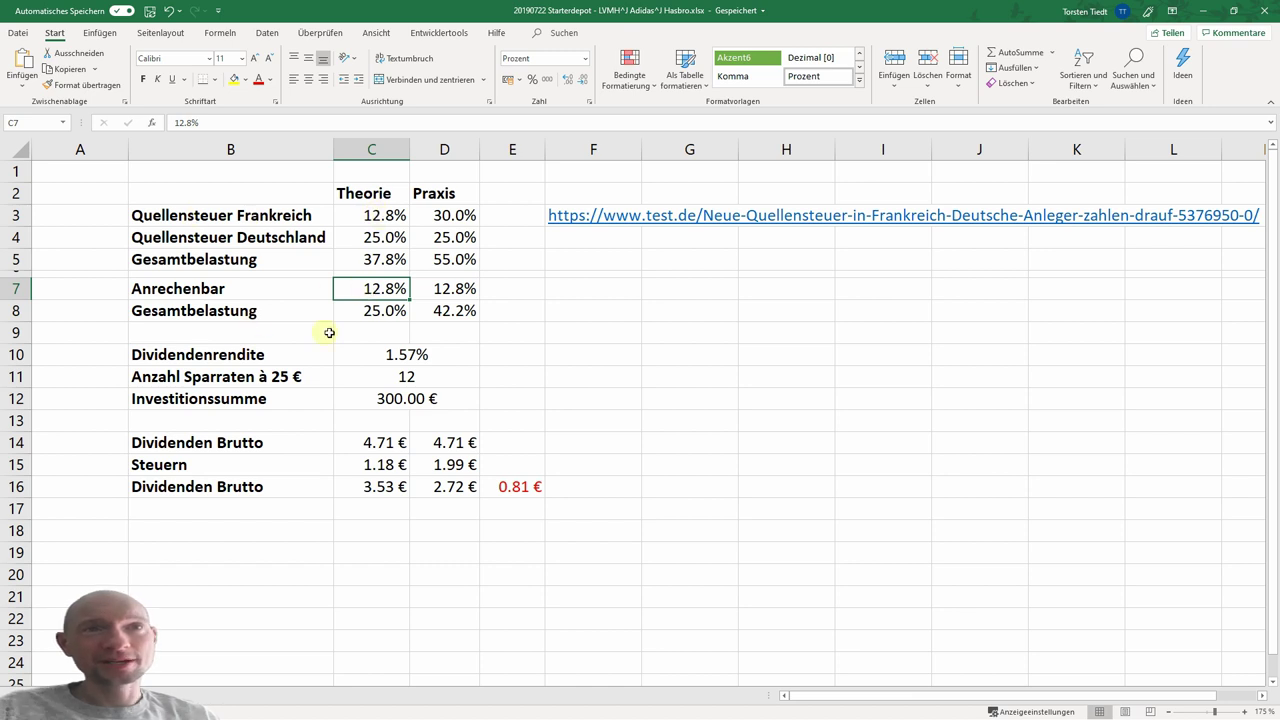
left_click(365, 311)
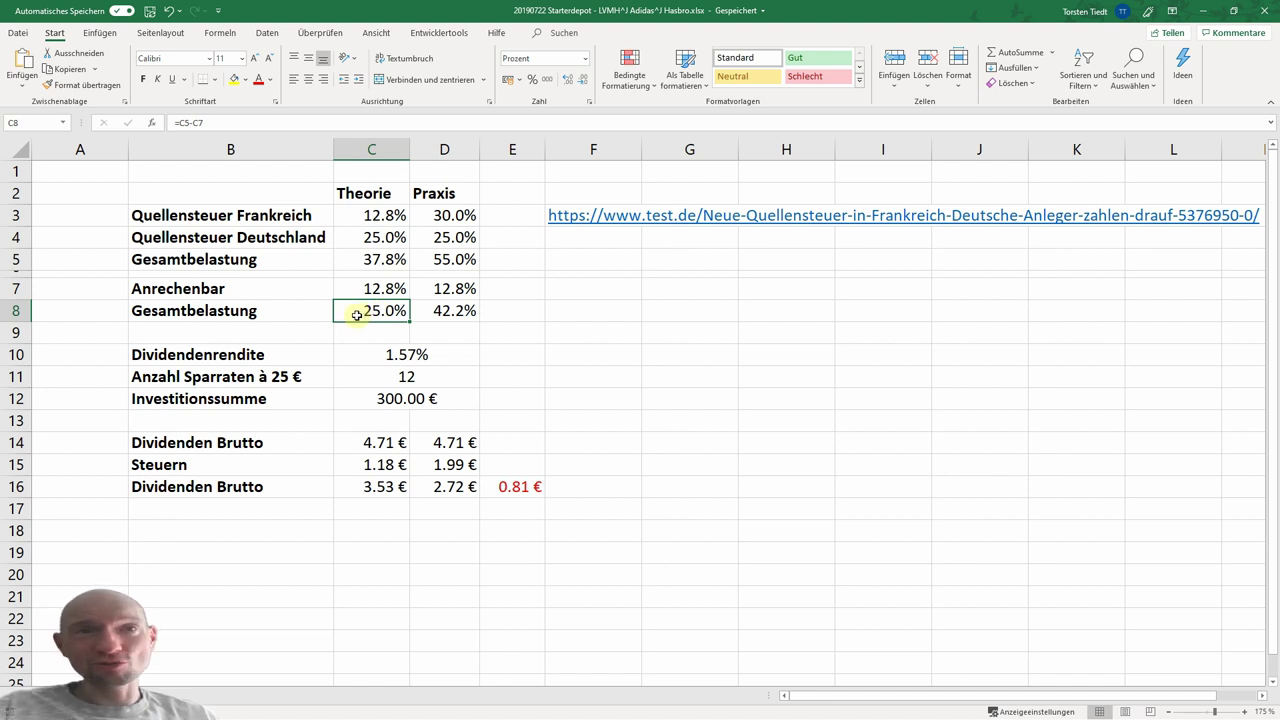
- Examine the Praxis column's withholding taxes, creditable share and remaining total burden, and compare them with the Theorie rates
left_click(229, 214)
left_click(433, 213)
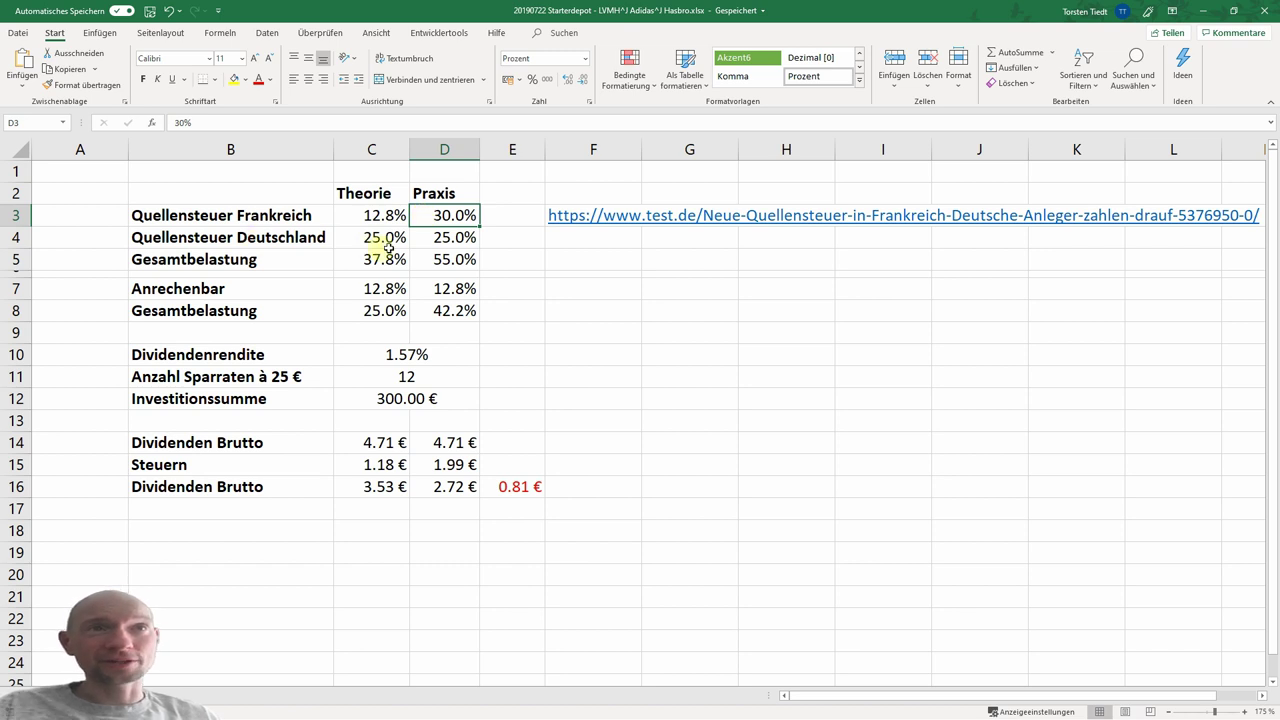
left_click(433, 237)
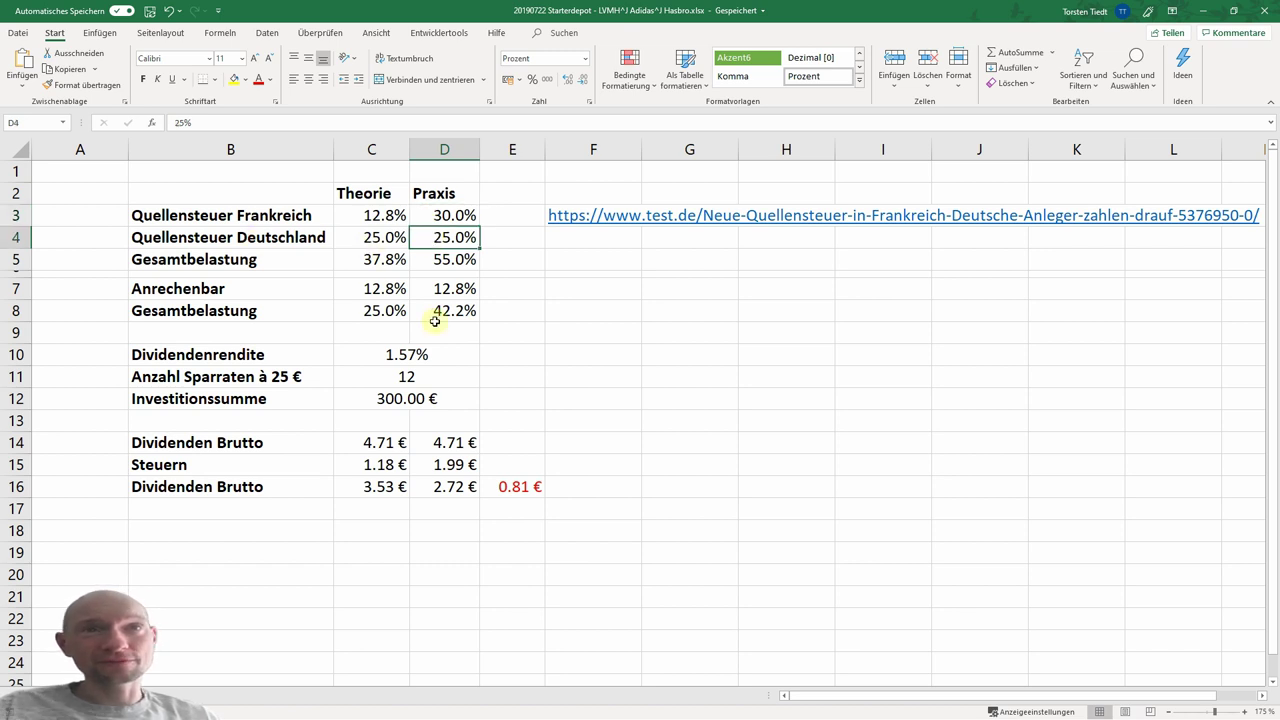
left_click(437, 263)
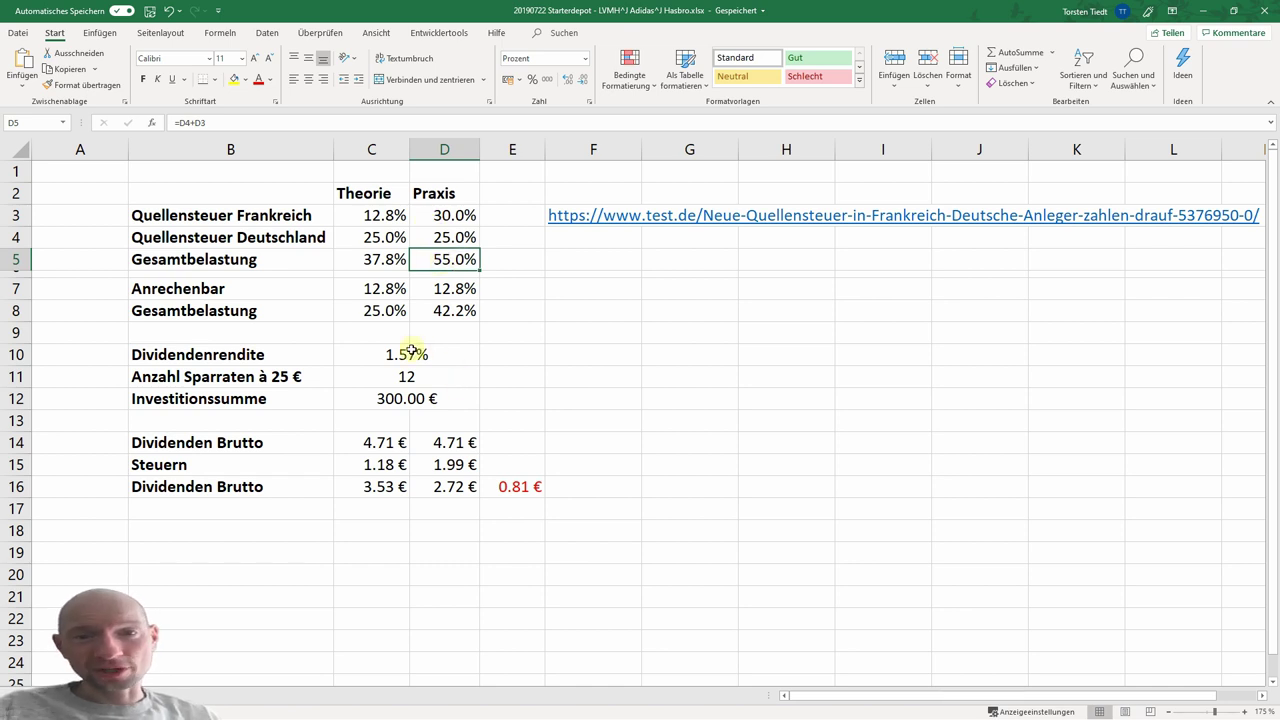
left_click(347, 214)
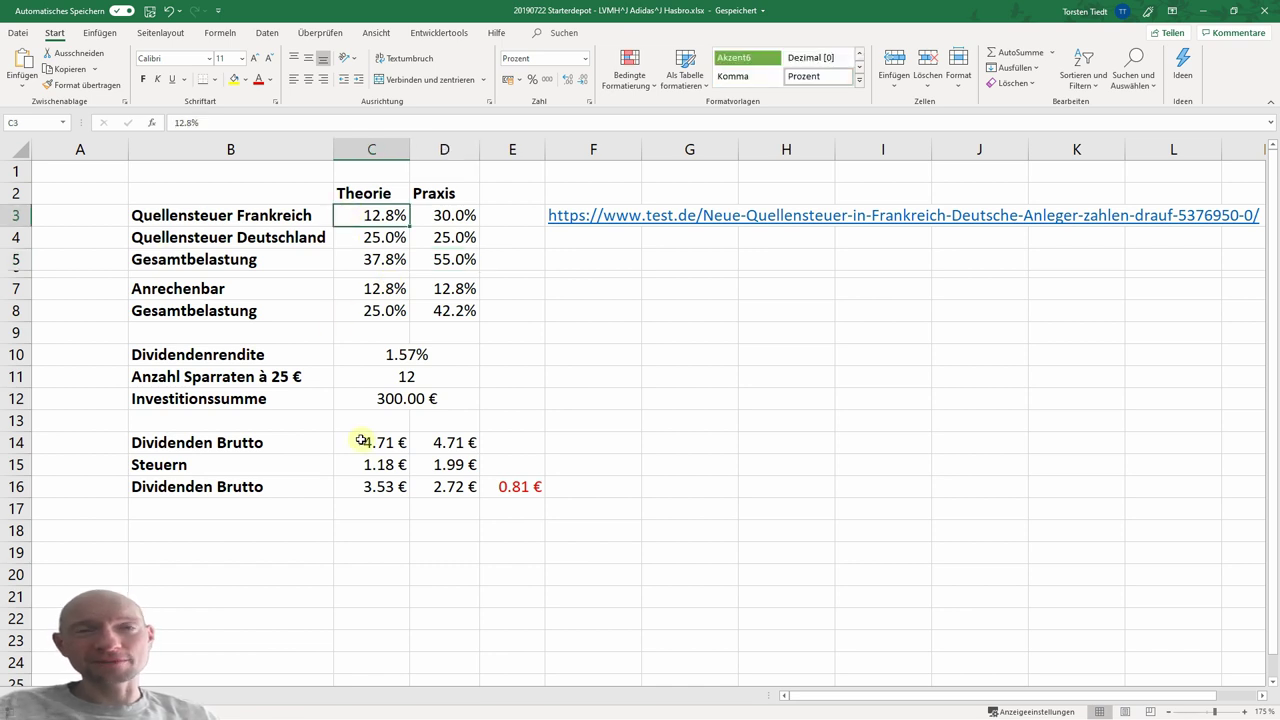
left_click(446, 292)
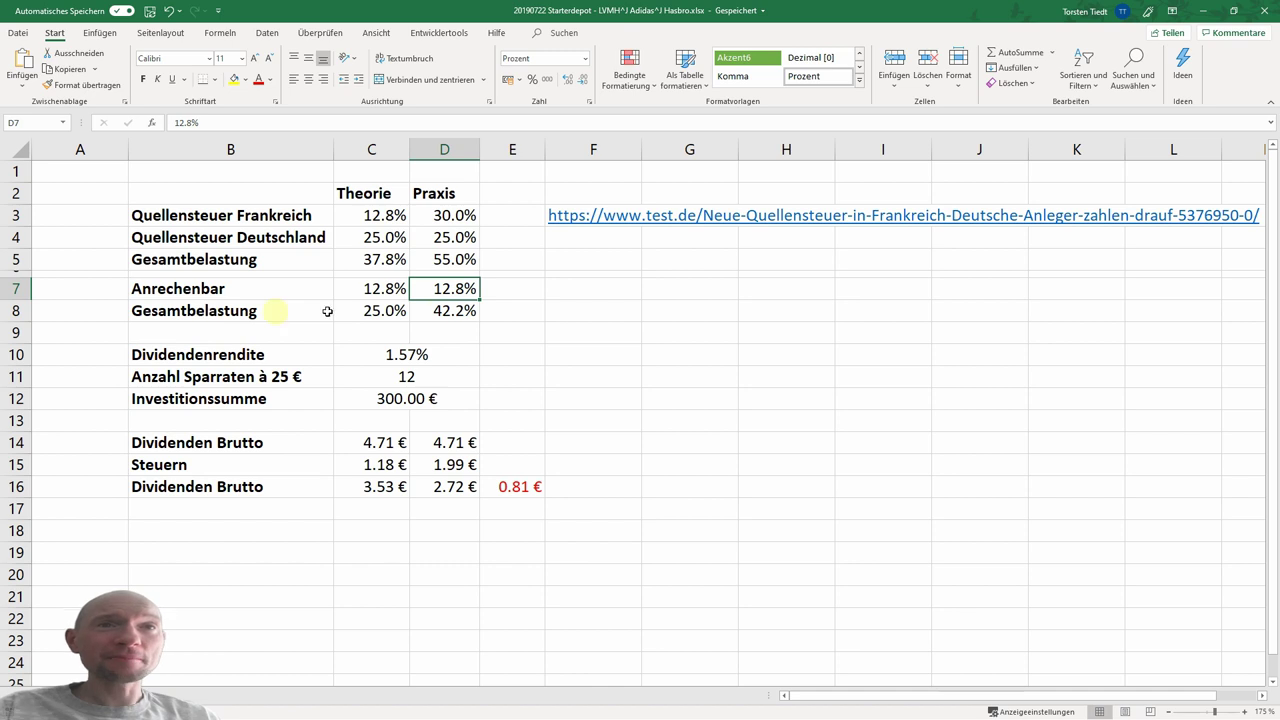
left_click(463, 312)
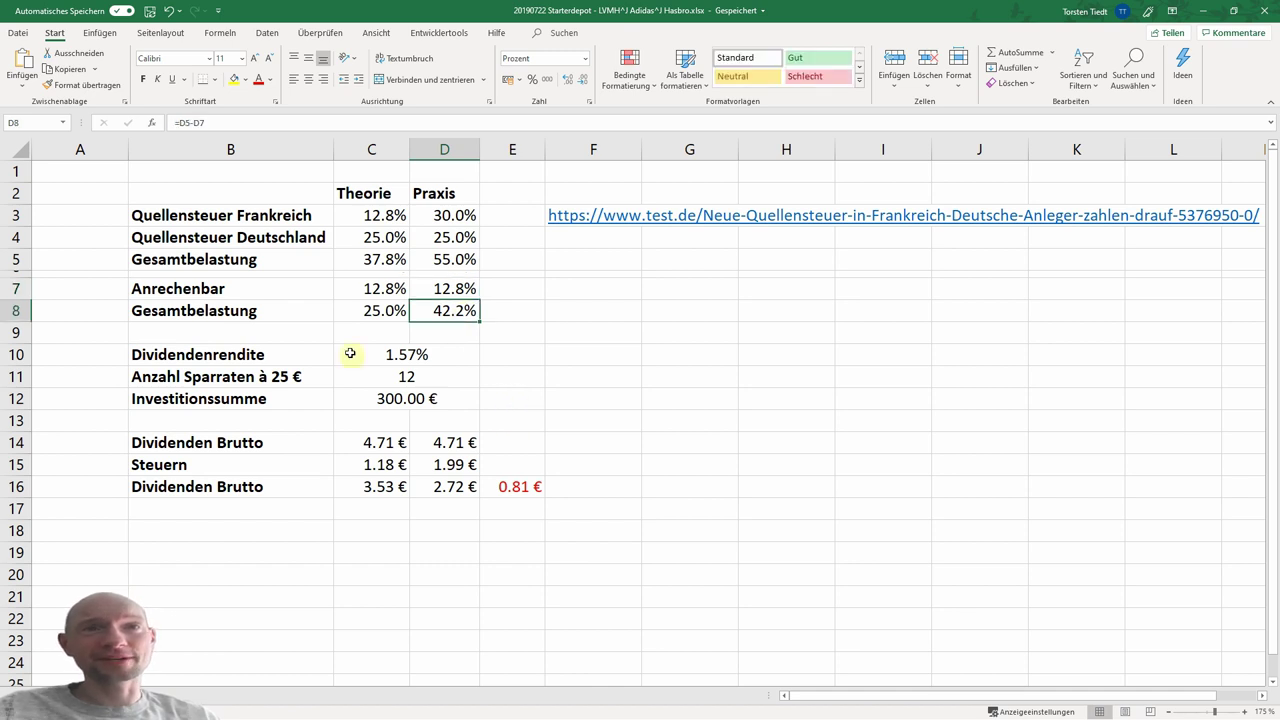
left_click(360, 308)
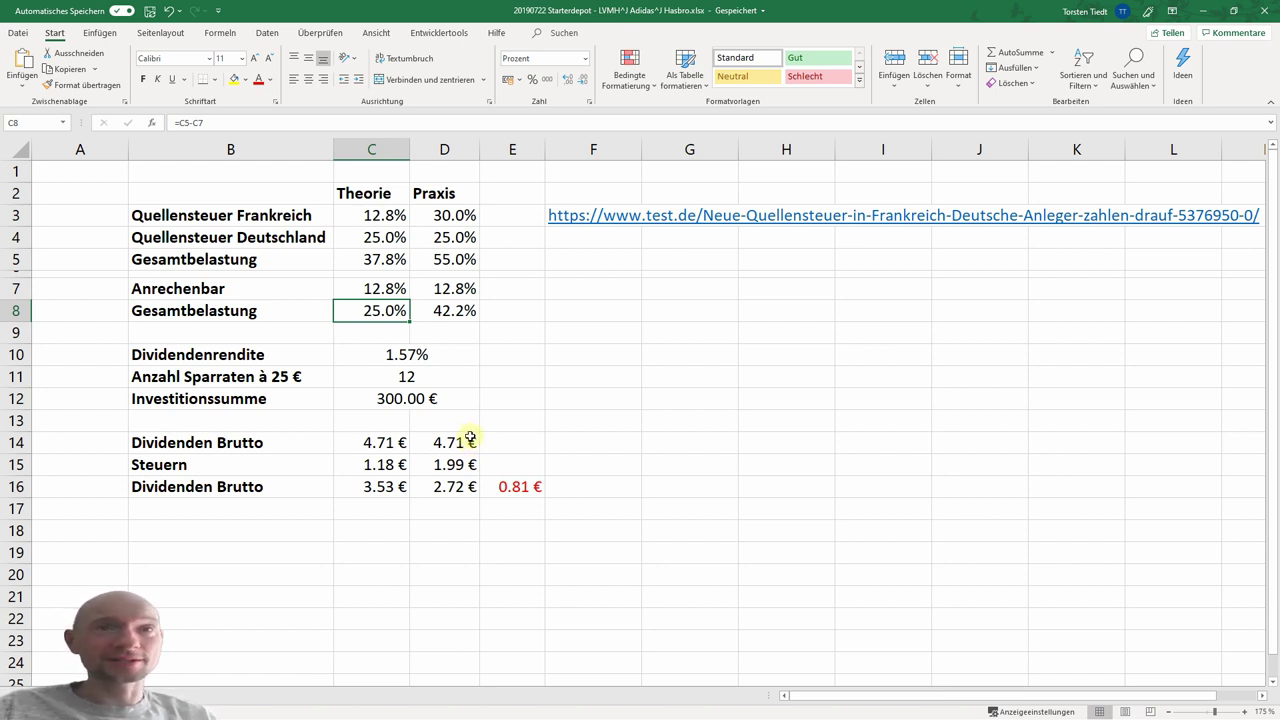
- Examine the dividend yield, investment sum, gross dividends, taxes and after-tax difference between Theorie and Praxis in rows 10 to 16
left_click(440, 357)
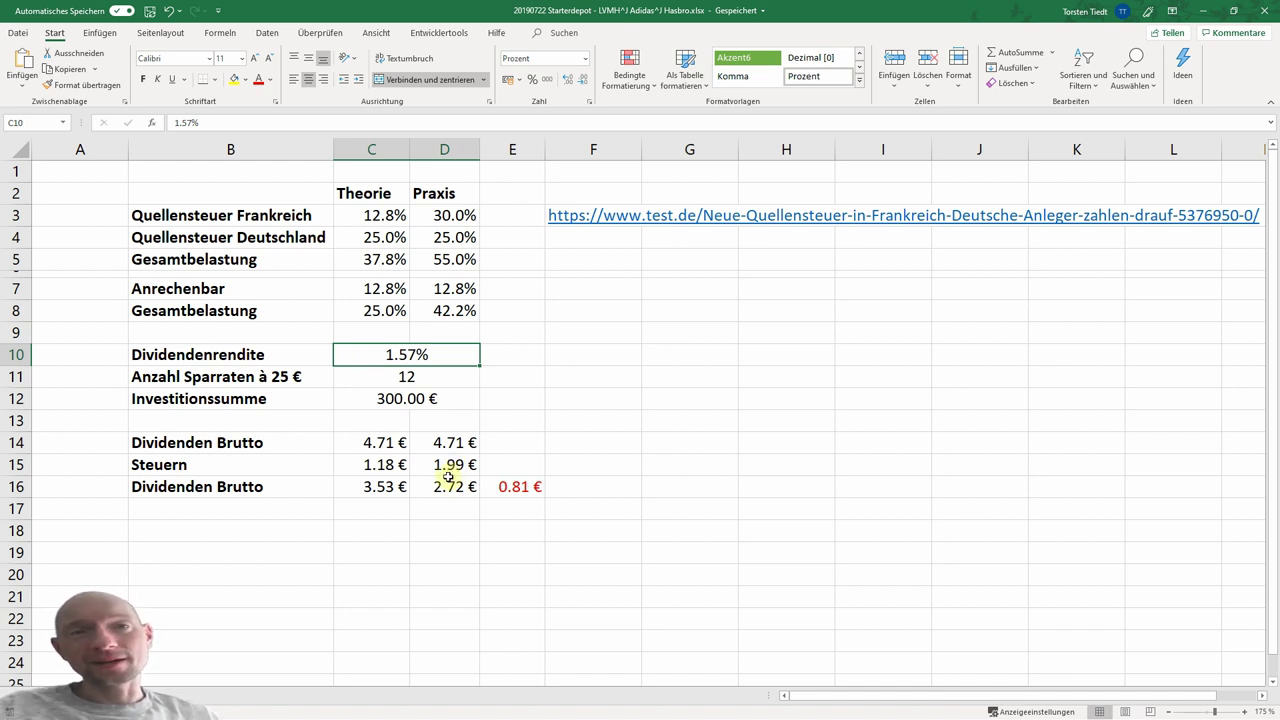
left_click(374, 398)
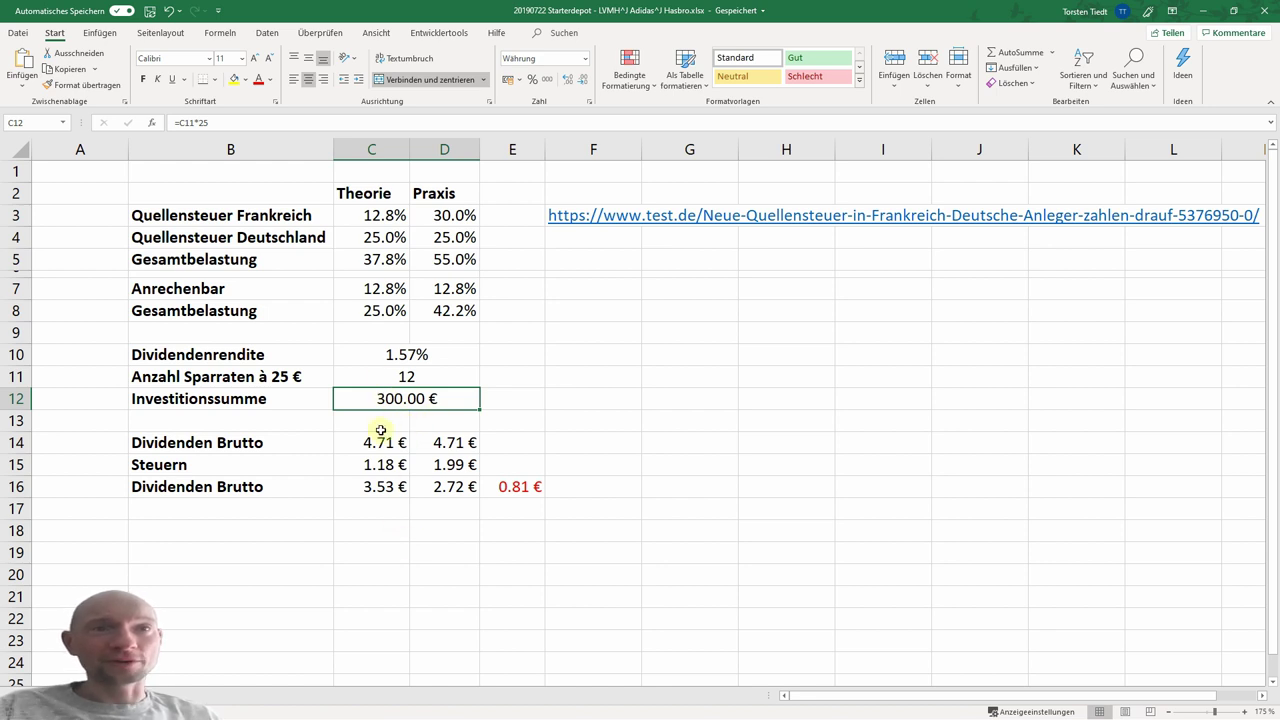
left_click_drag(375, 442, 455, 442)
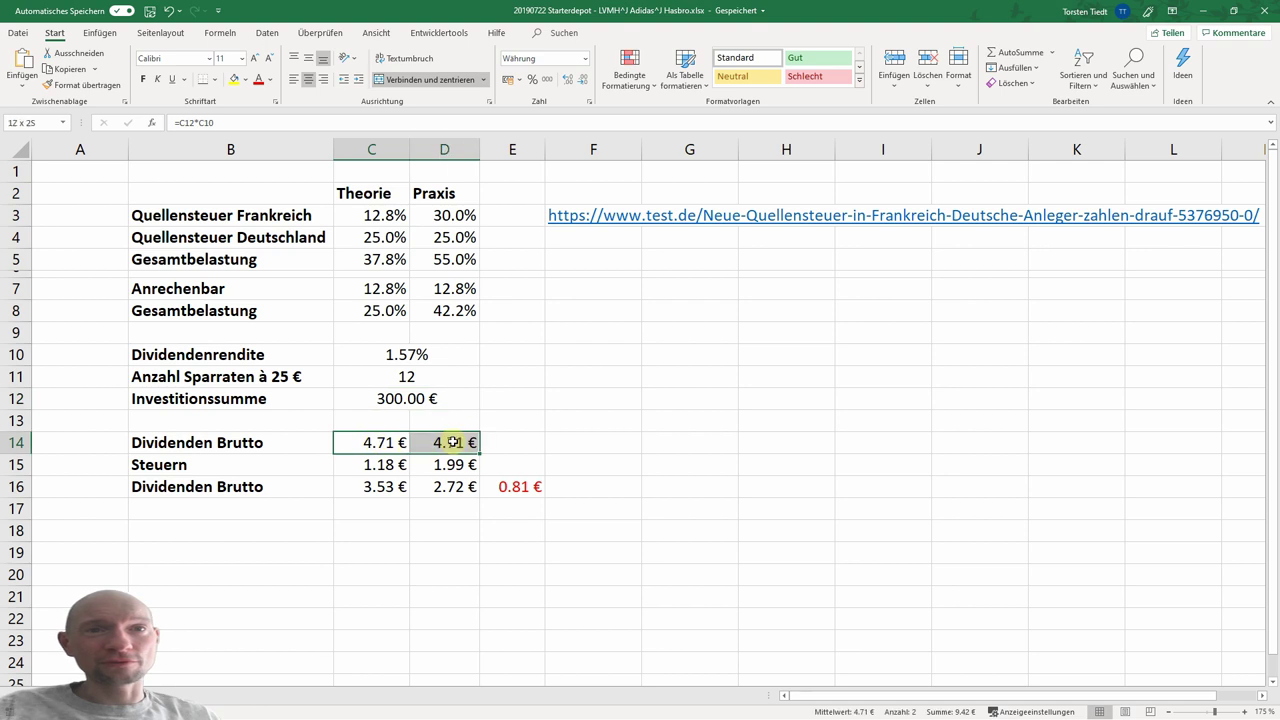
left_click(385, 487)
left_click(358, 462)
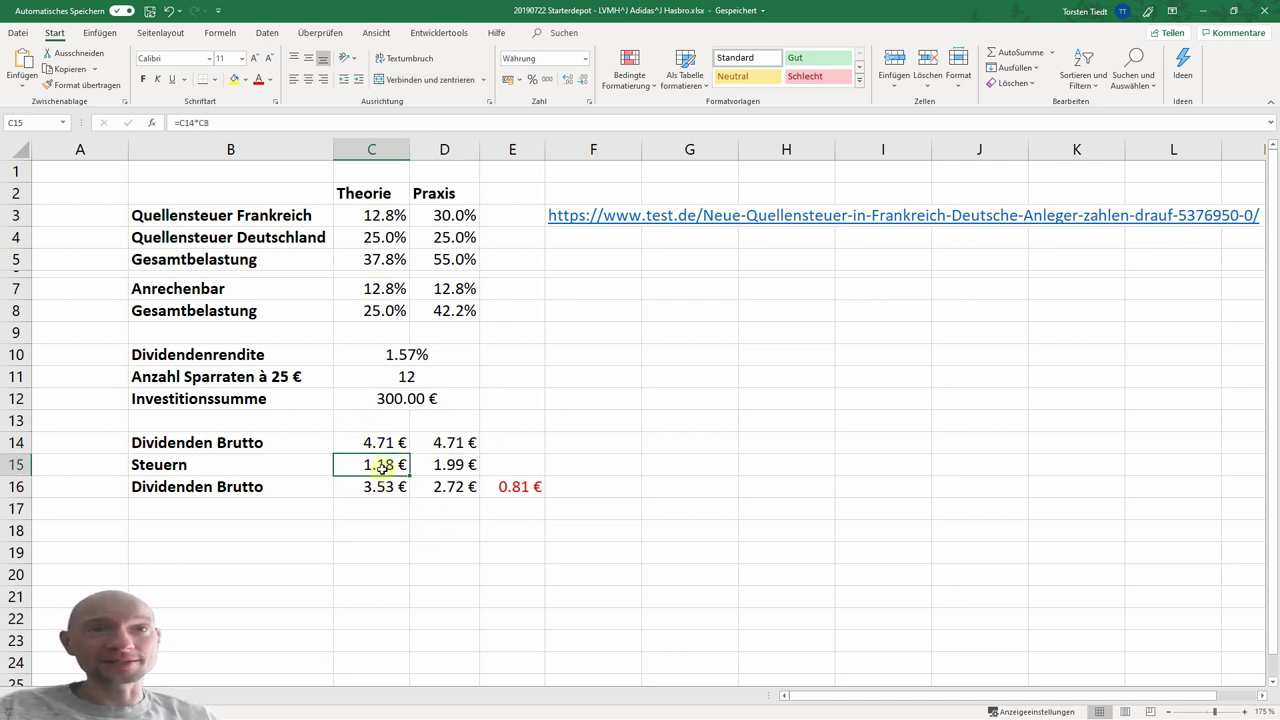
left_click(449, 466)
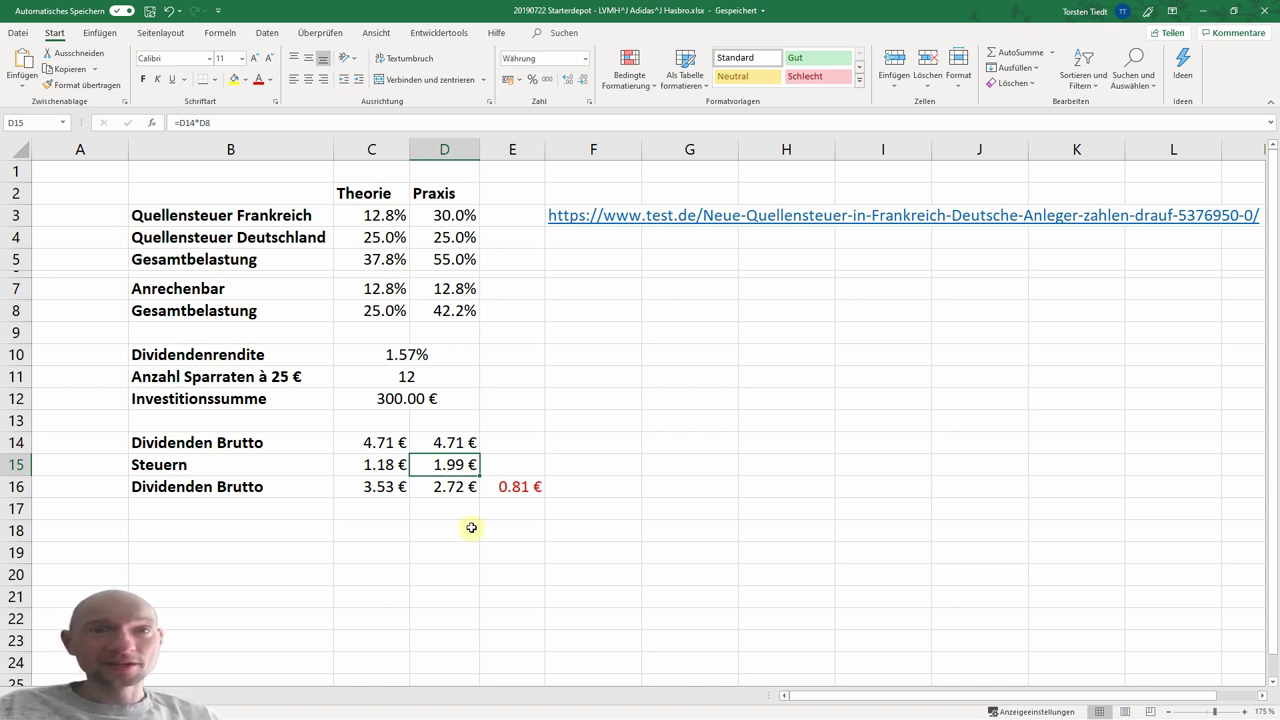
left_click_drag(374, 486, 448, 486)
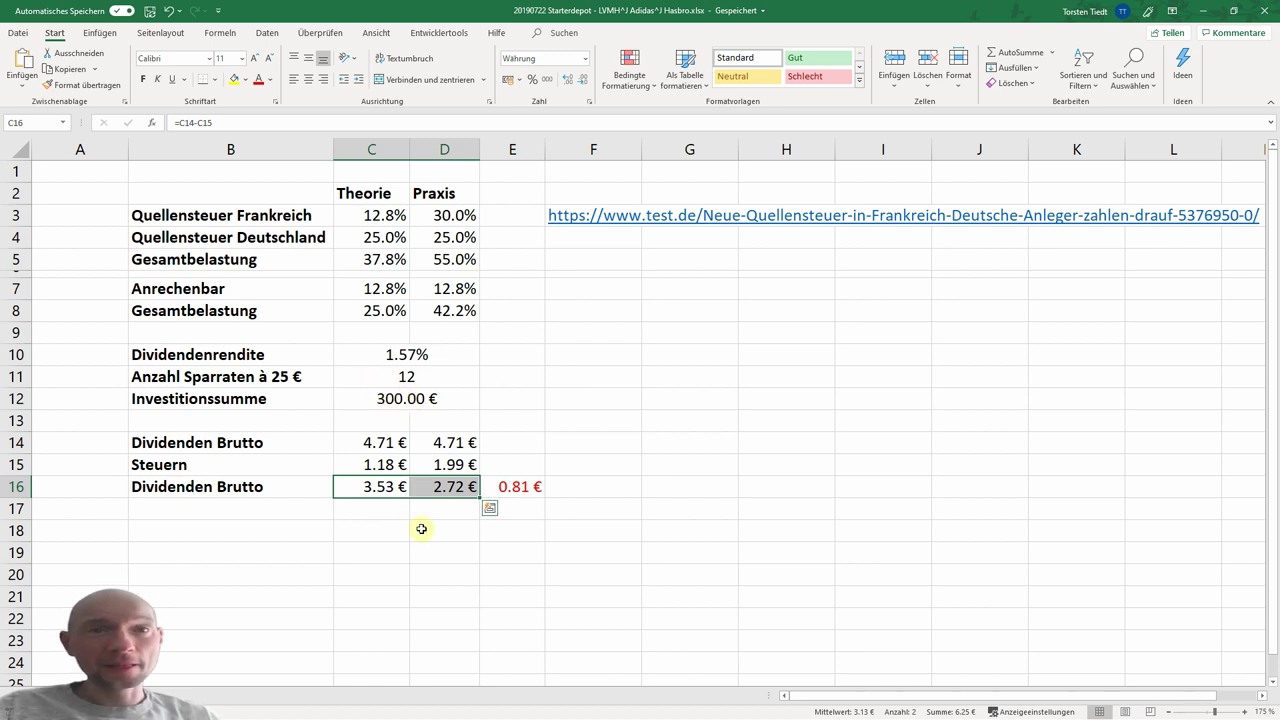
left_click(508, 487)
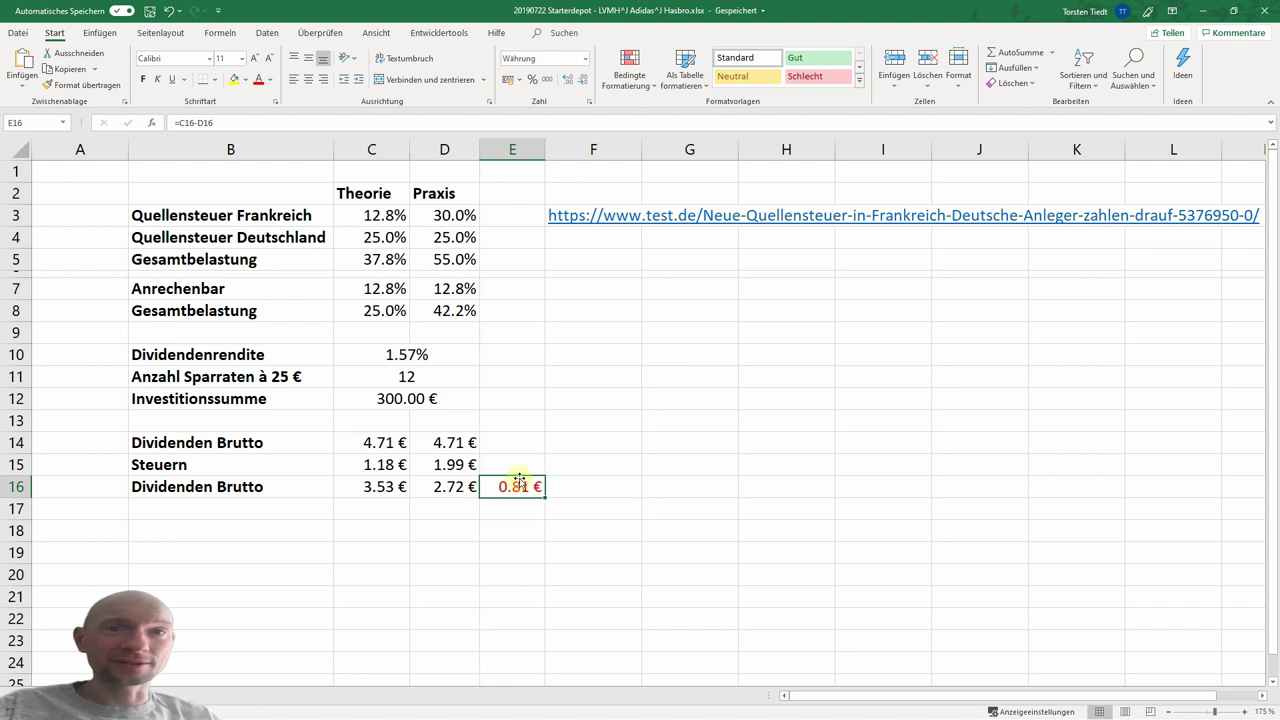
left_click(509, 441)
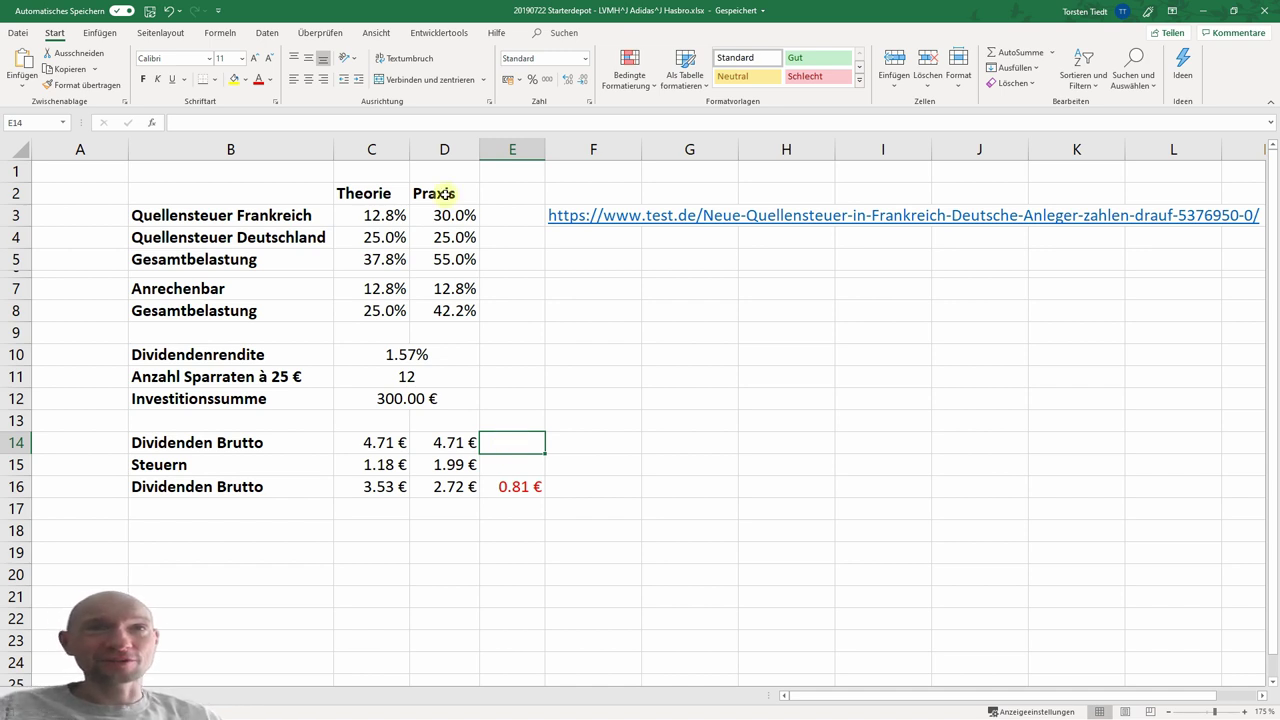
left_click(507, 465)
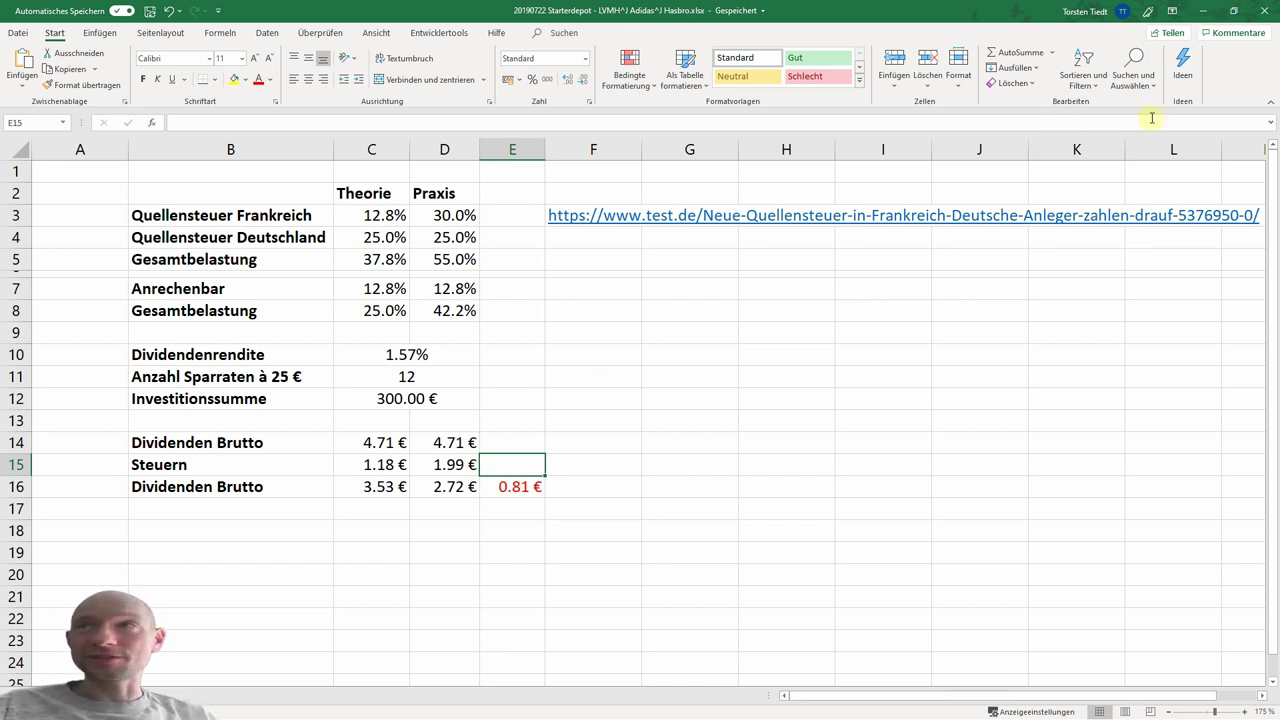
- Switch back to the browser and open the LVMH homepage in a new tab placed before the group publications tab
left_click(1201, 12)
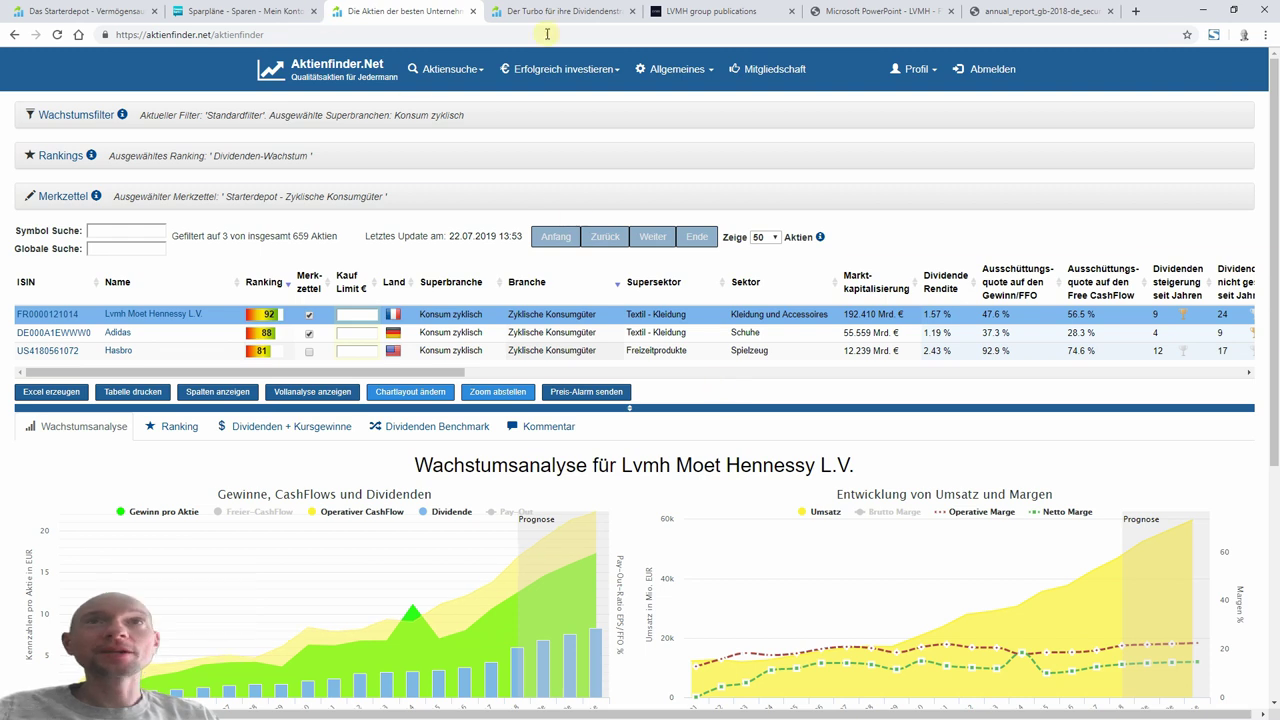
left_click(700, 11)
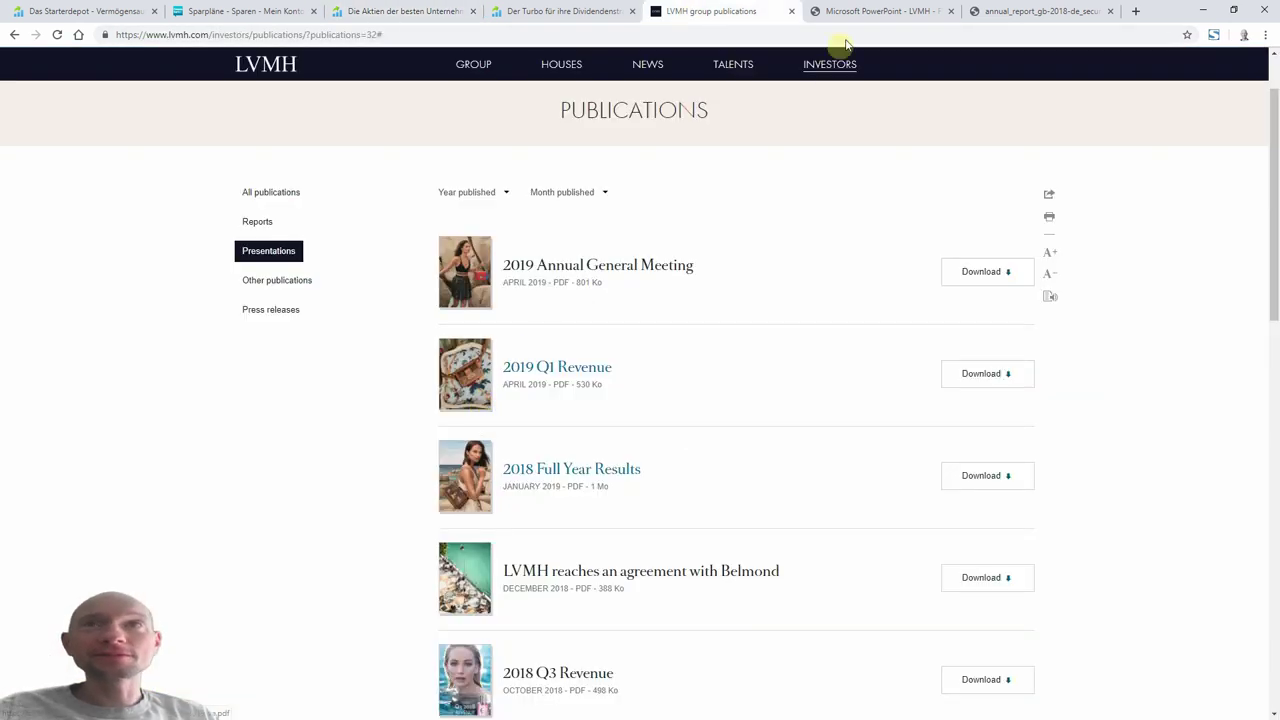
mouse_move(467, 67)
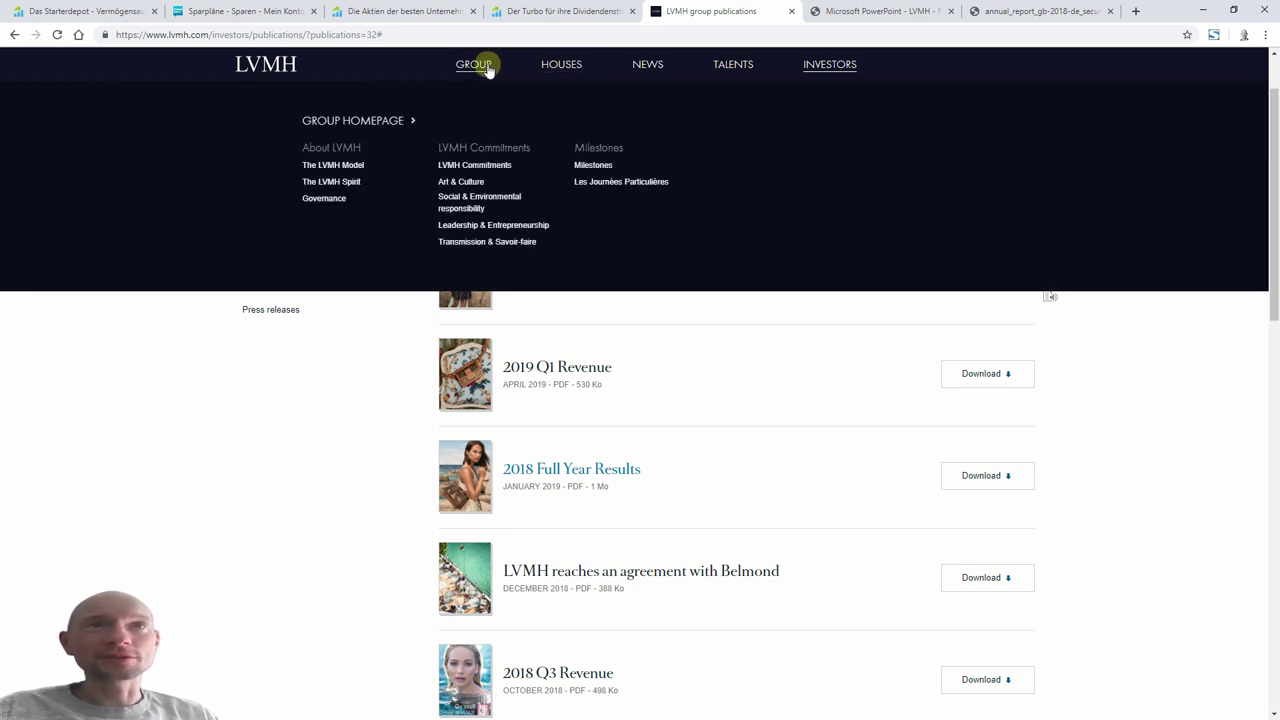
left_click(489, 70)
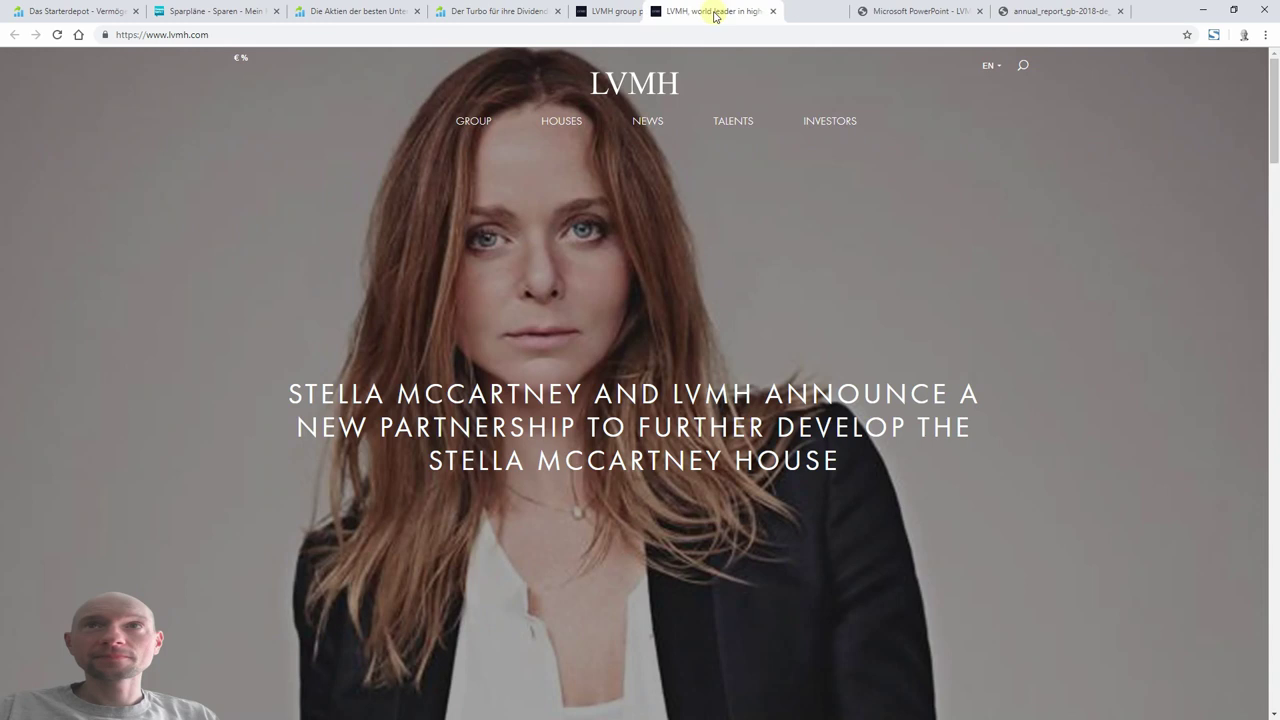
left_click_drag(710, 12, 640, 15)
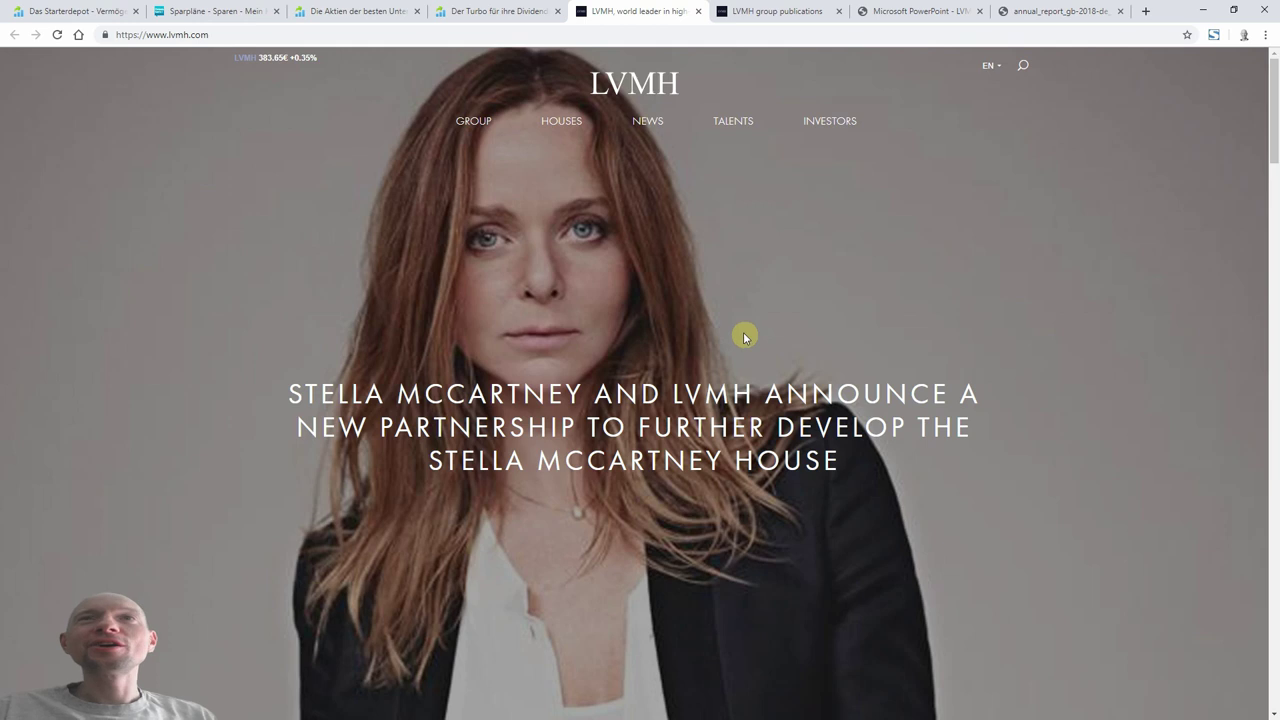
- Display the list of Wines & Spirits brands among LVMH's houses
mouse_move(627, 118)
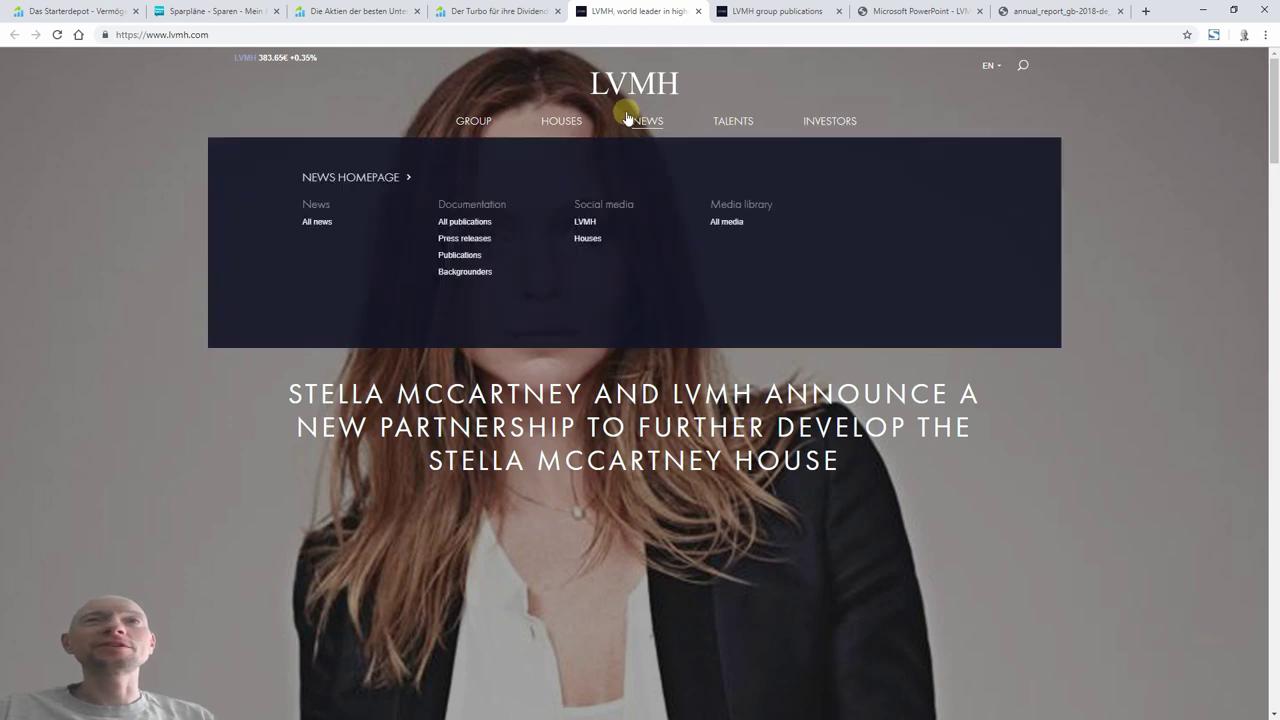
mouse_move(545, 124)
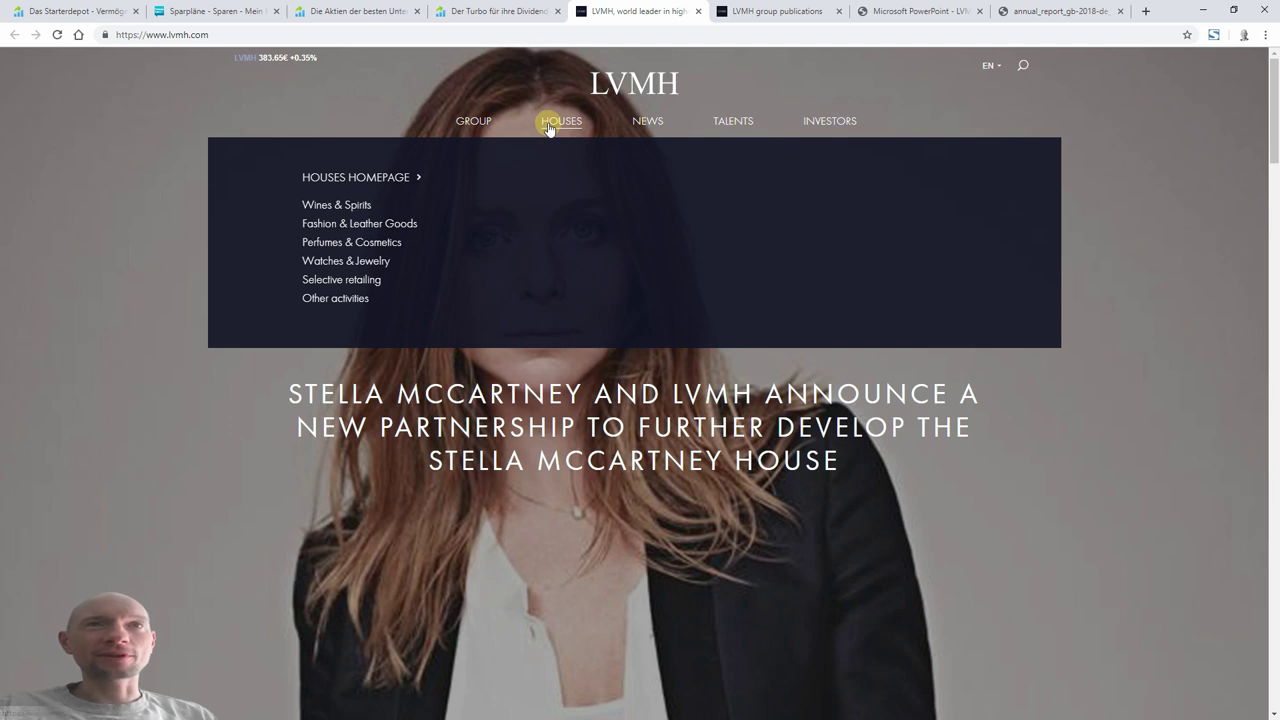
mouse_move(334, 207)
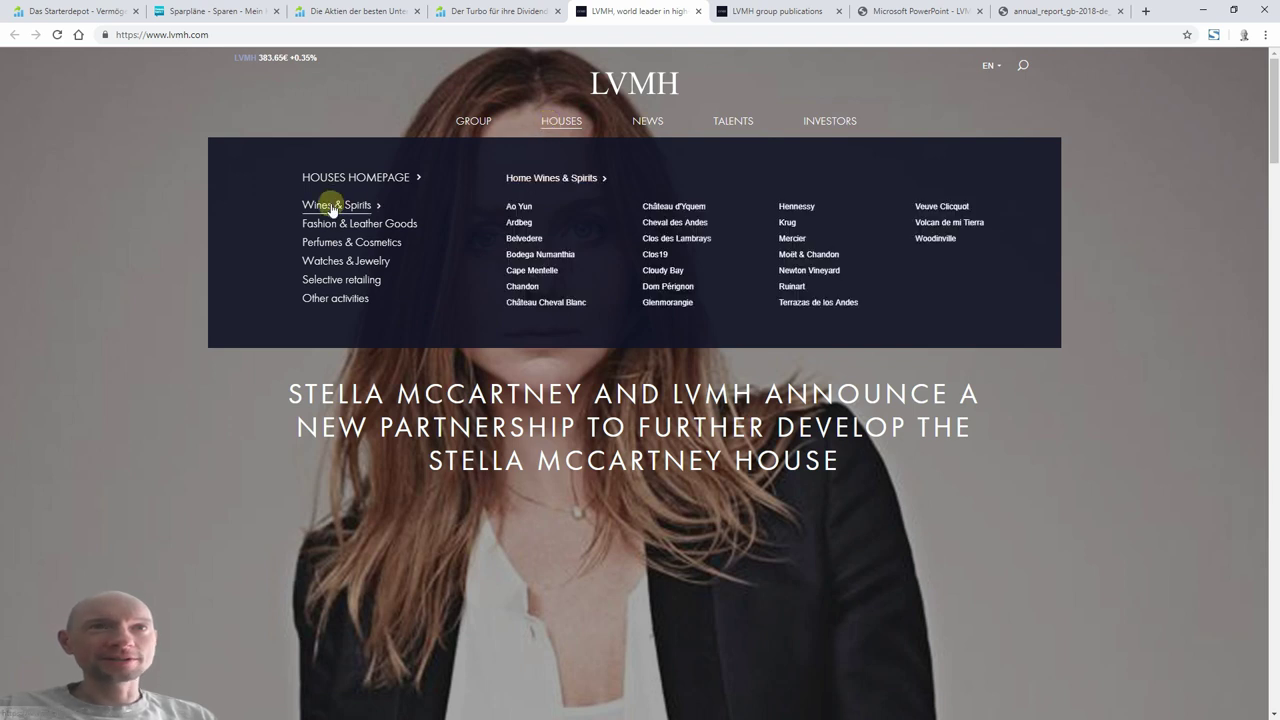